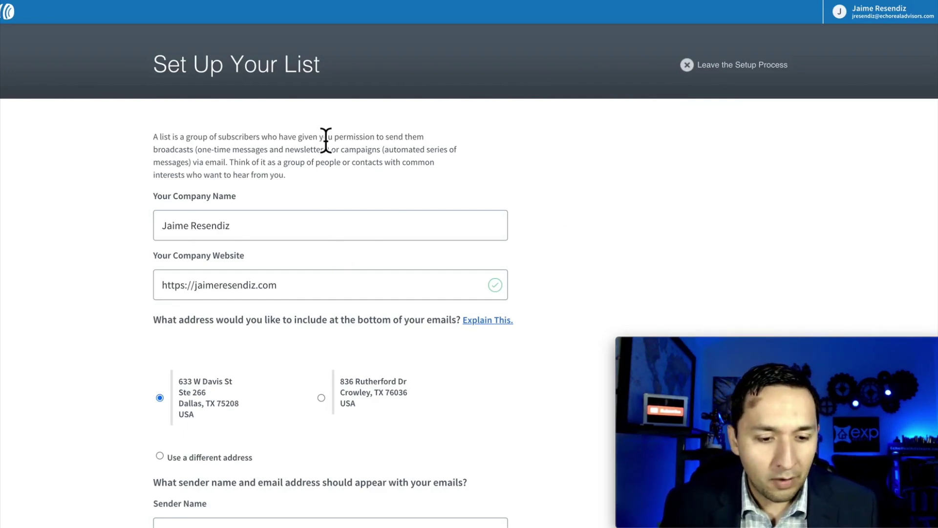
Step: Review the prefilled company, mailing address and sender details, and accept them to continue the list setup
{"action": "scroll", "coordinate": [324, 143], "scroll_direction": "down", "scroll_amount": 1}
{"action": "scroll", "coordinate": [245, 207], "scroll_direction": "down", "scroll_amount": 1}
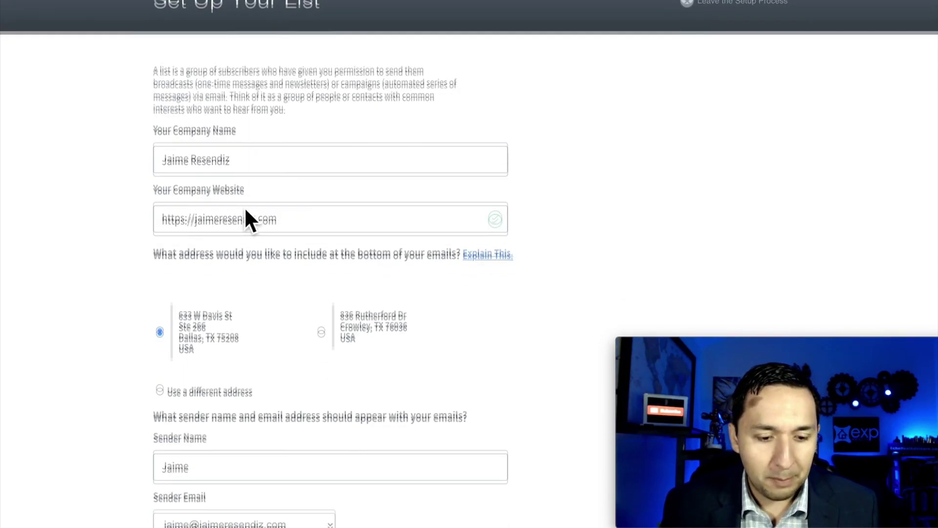
{"action": "scroll", "coordinate": [214, 208], "scroll_direction": "down", "scroll_amount": 1}
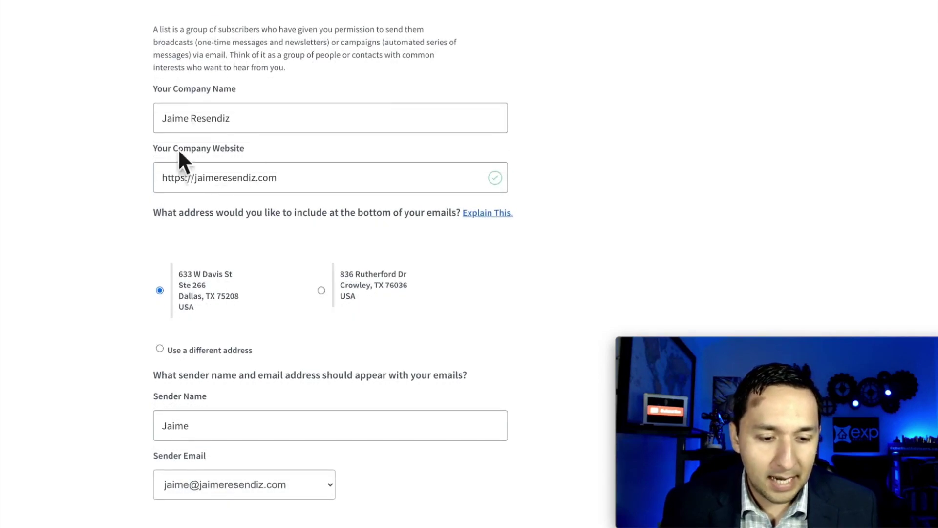
{"action": "scroll", "coordinate": [290, 199], "scroll_direction": "down", "scroll_amount": 2}
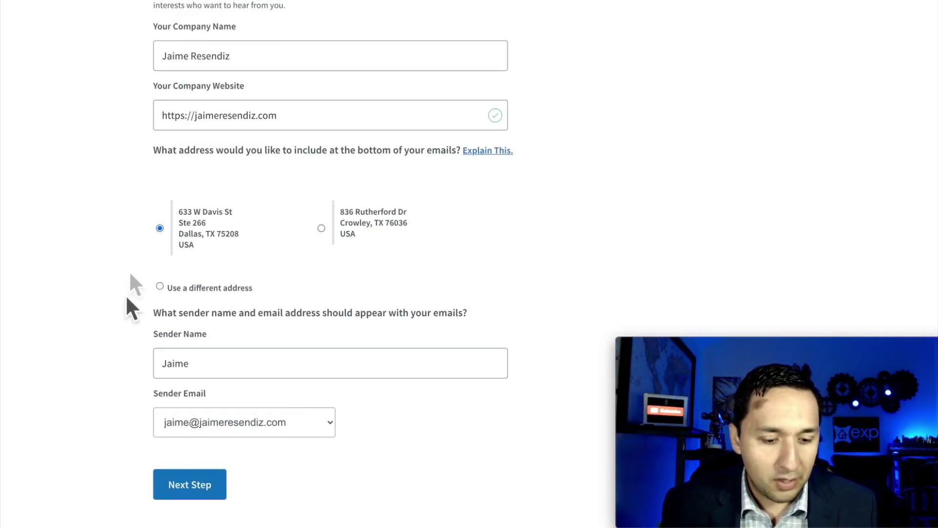
{"action": "scroll", "coordinate": [126, 301], "scroll_direction": "down", "scroll_amount": 3}
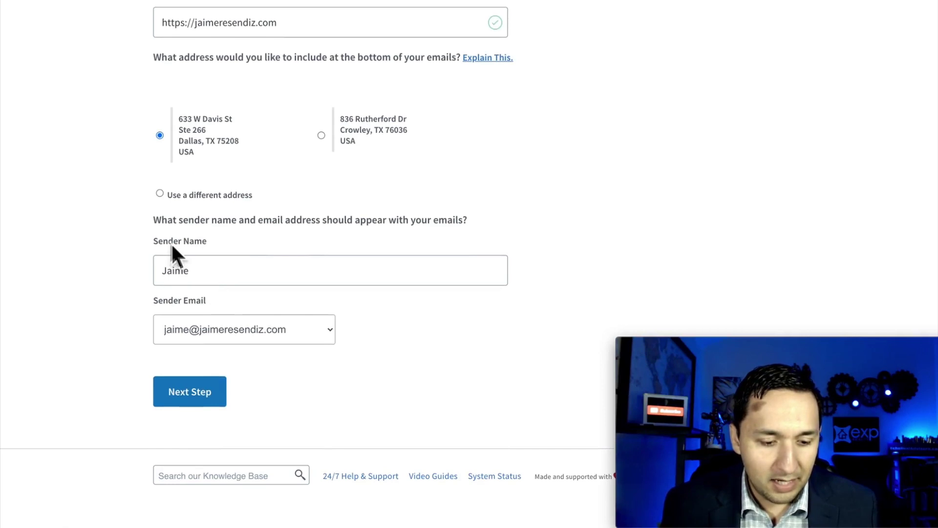
{"action": "scroll", "coordinate": [299, 335], "scroll_direction": "up", "scroll_amount": 2}
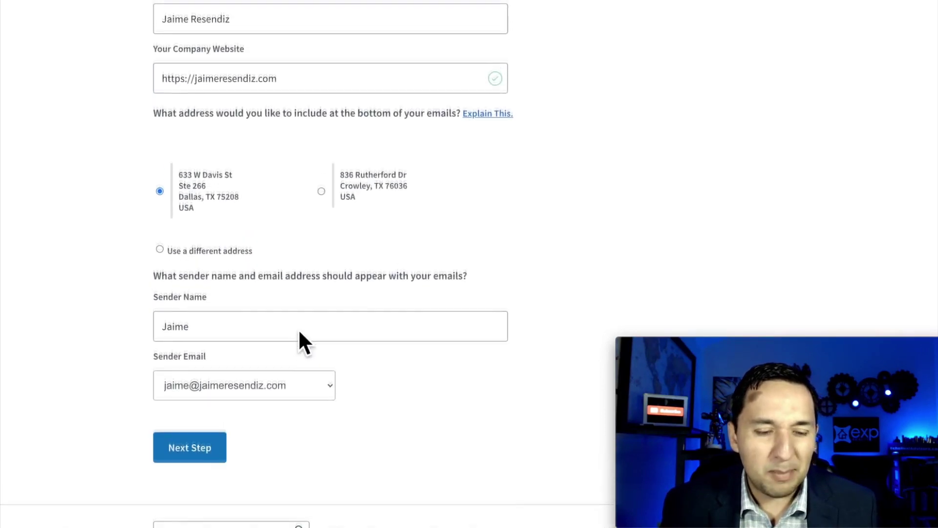
{"action": "scroll", "coordinate": [299, 335], "scroll_direction": "down", "scroll_amount": 2}
{"action": "left_click", "coordinate": [185, 391]}
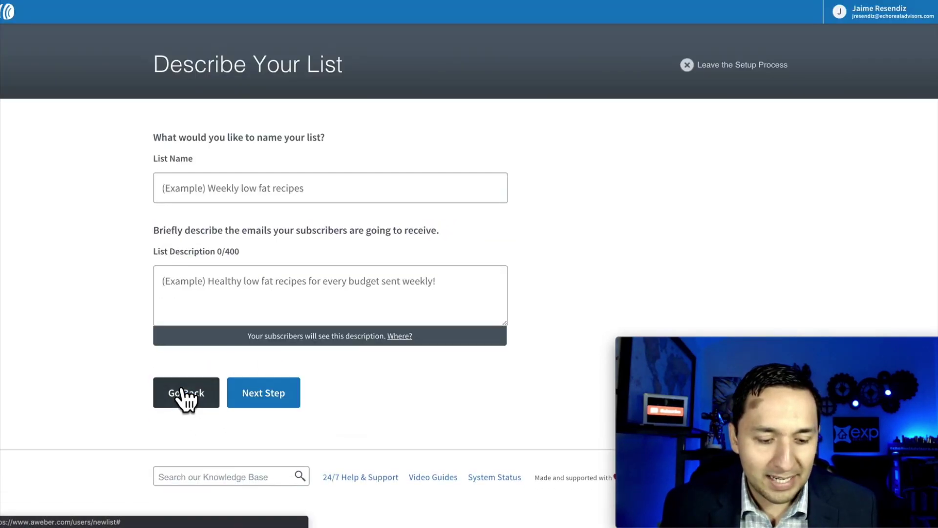
Step: Name the new list "Home Buyer List"
{"action": "left_click", "coordinate": [217, 195]}
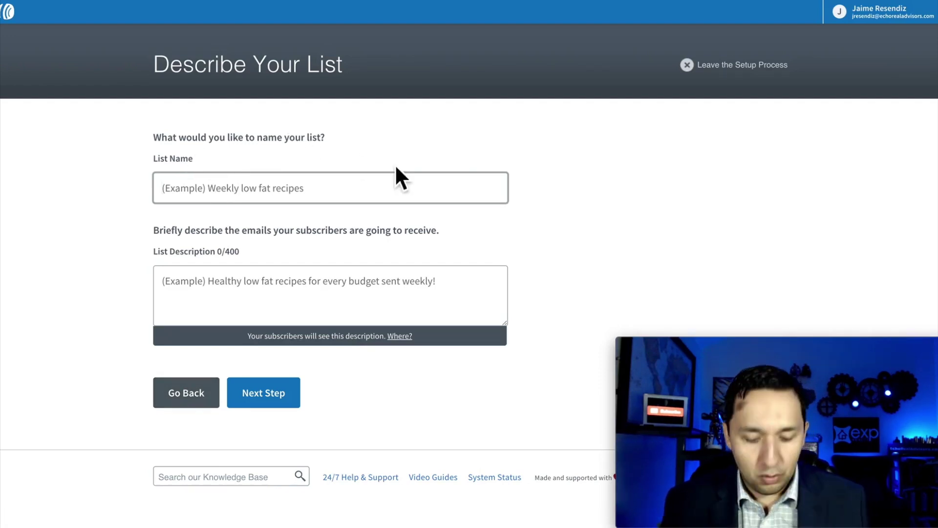
{"action": "type", "text": "Home Buyer"}
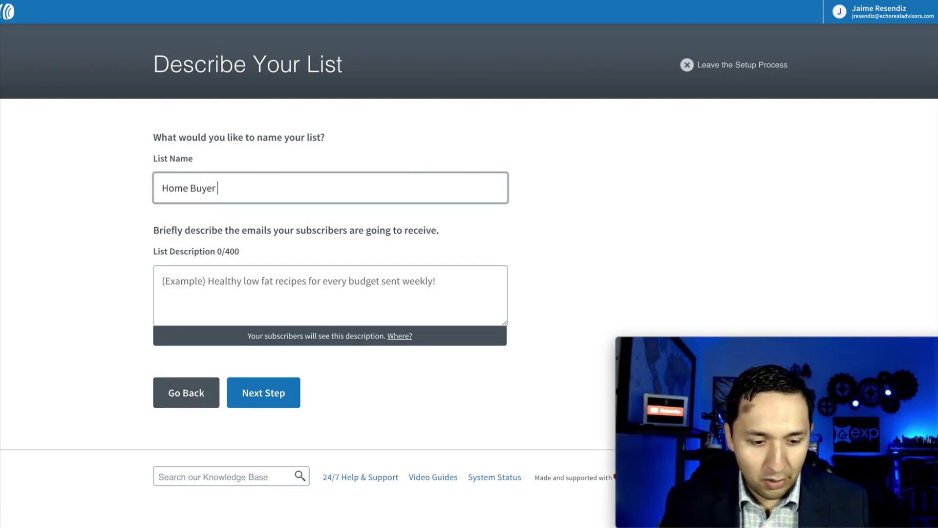
{"action": "type", "text": " List"}
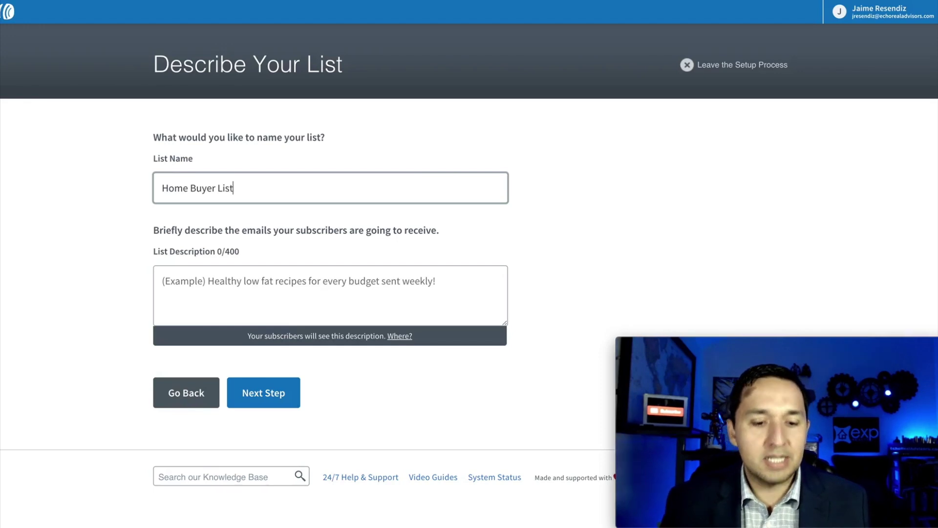
{"action": "left_click", "coordinate": [549, 195]}
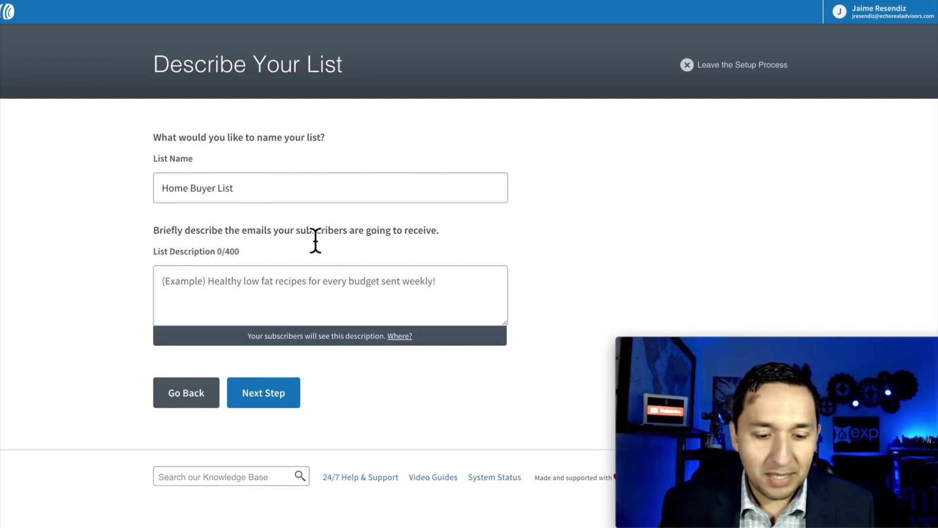
Step: Enter "Home Buying Tips" as the description of the emails subscribers are going to receive
{"action": "left_click", "coordinate": [264, 289]}
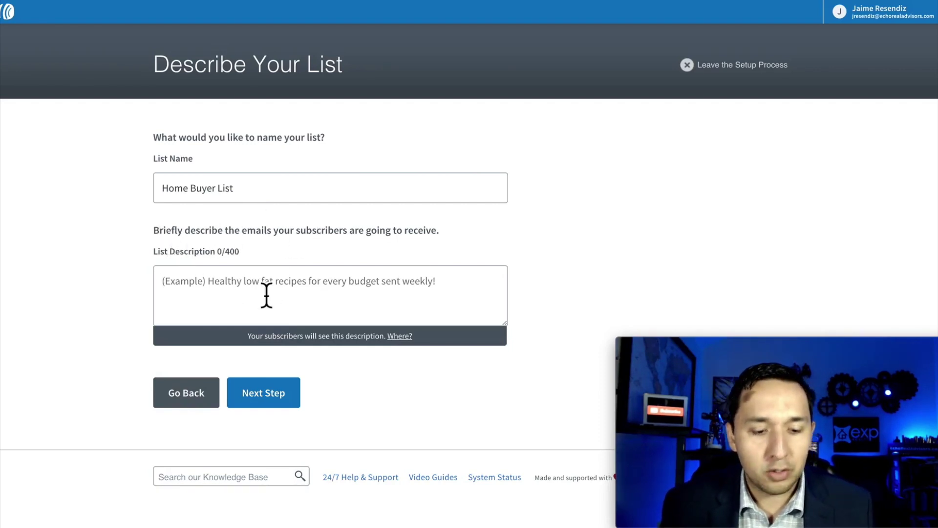
{"action": "type", "text": "Home Buy"}
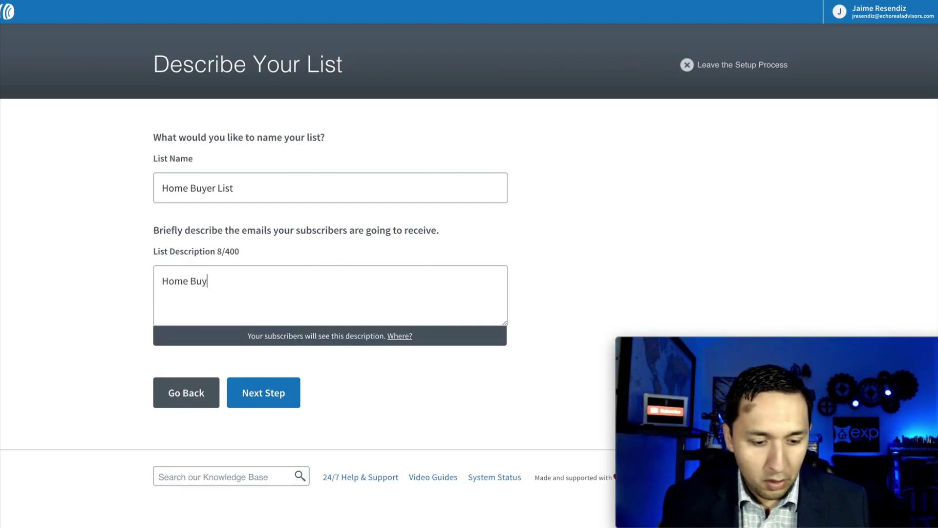
{"action": "type", "text": "ing Tips"}
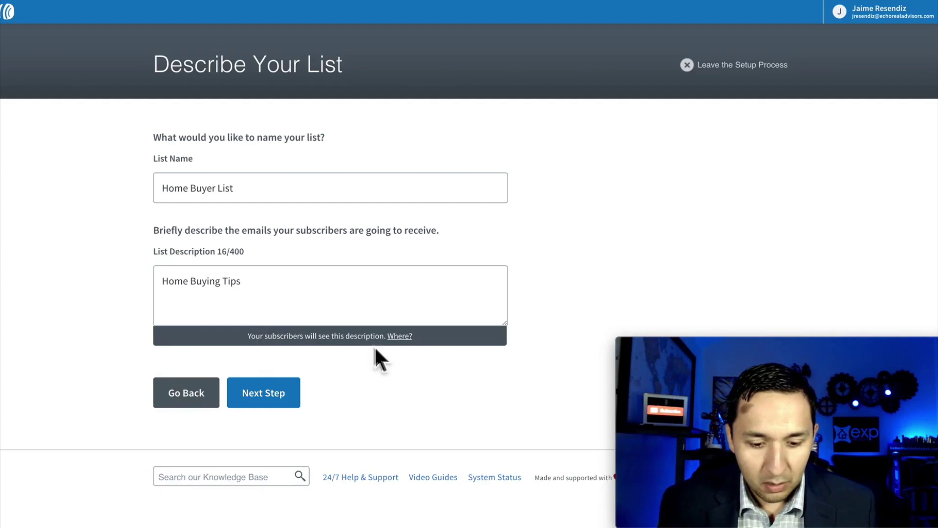
Step: Read the explanation of where subscribers see the list description and check the description's character limit
{"action": "left_click", "coordinate": [395, 337]}
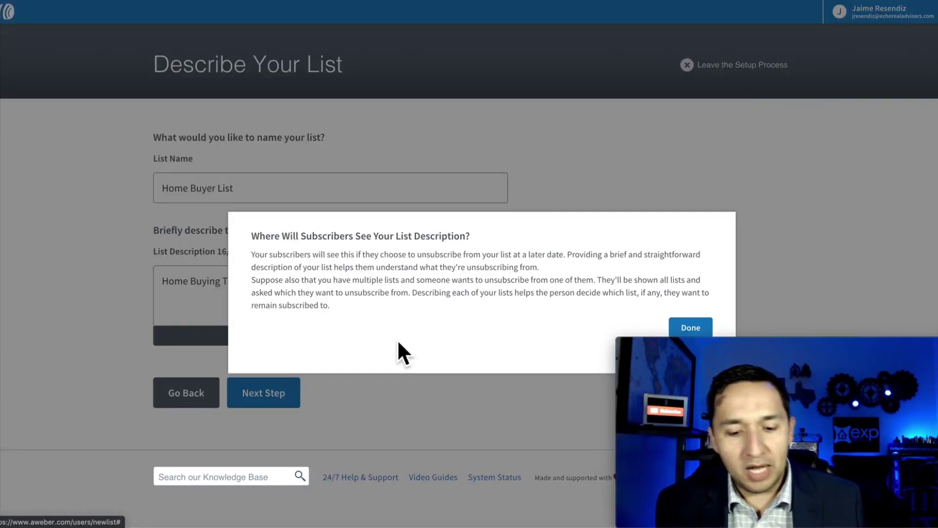
{"action": "triple_click", "coordinate": [258, 235]}
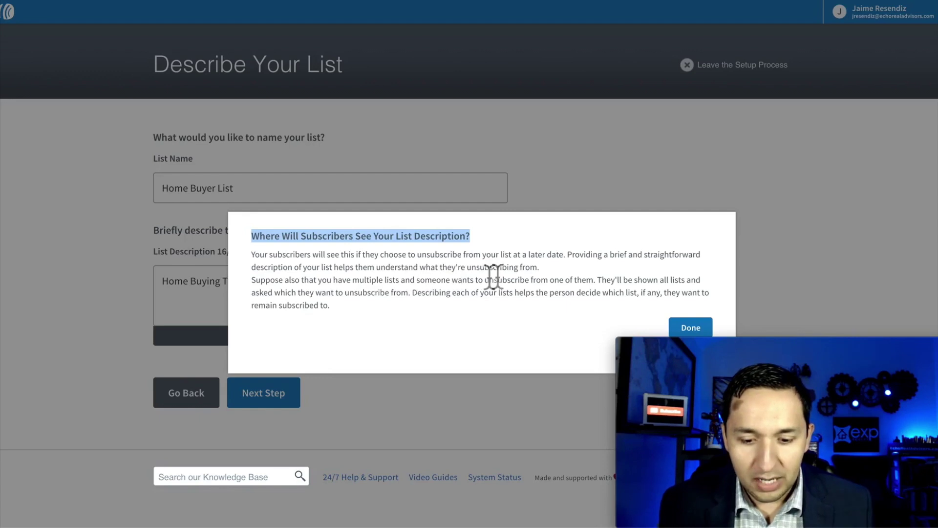
{"action": "left_click", "coordinate": [690, 327]}
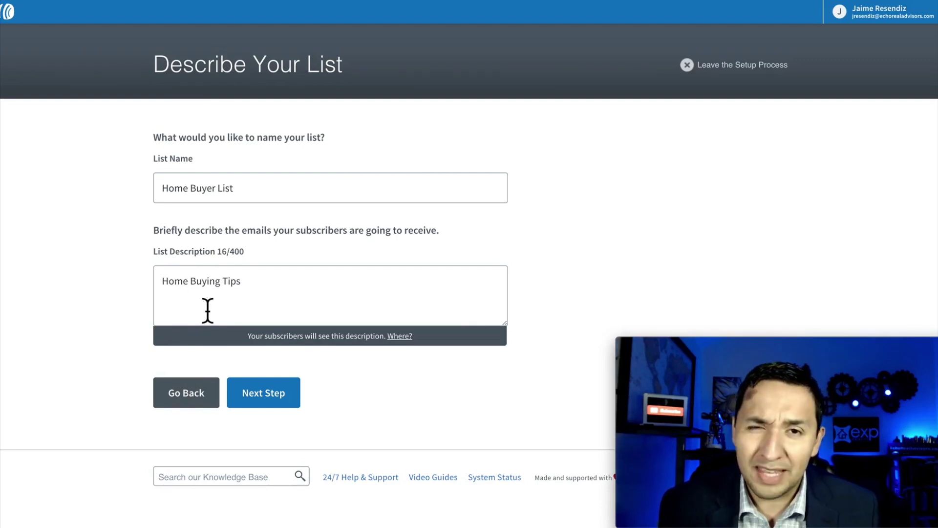
{"action": "left_click", "coordinate": [238, 252]}
{"action": "double_click", "coordinate": [243, 258]}
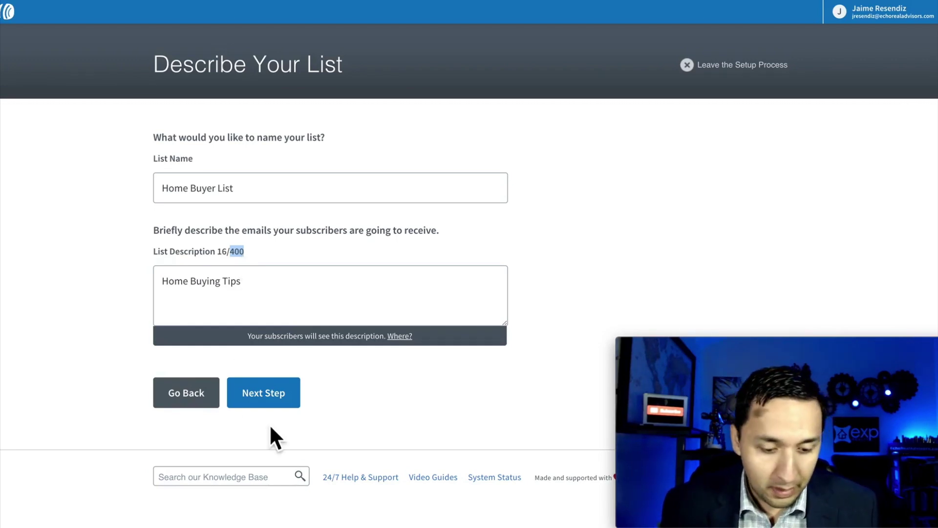
Step: Continue to the confirmation message, review its default language, subject line and content, and approve it to create the list
{"action": "left_click", "coordinate": [268, 397]}
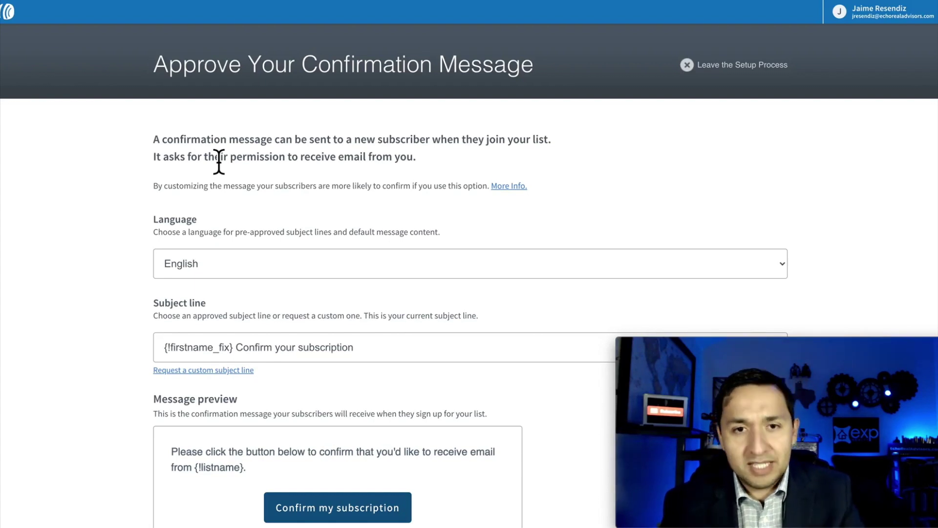
{"action": "scroll", "coordinate": [218, 160], "scroll_direction": "down", "scroll_amount": 1}
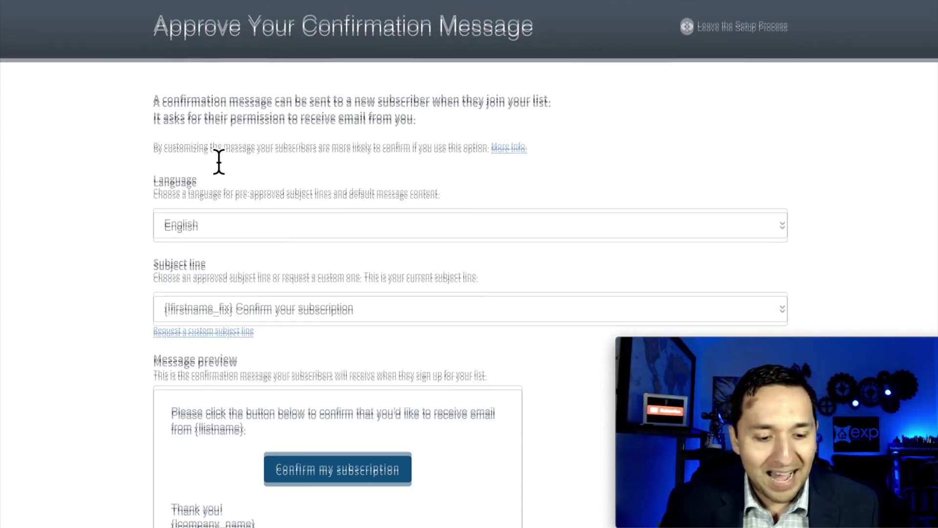
{"action": "scroll", "coordinate": [203, 184], "scroll_direction": "down", "scroll_amount": 2}
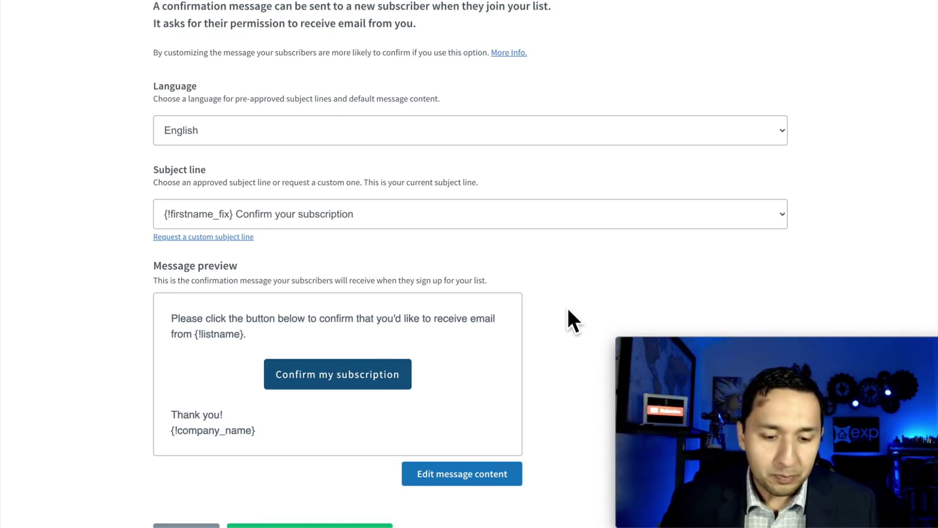
{"action": "scroll", "coordinate": [569, 309], "scroll_direction": "down", "scroll_amount": 1}
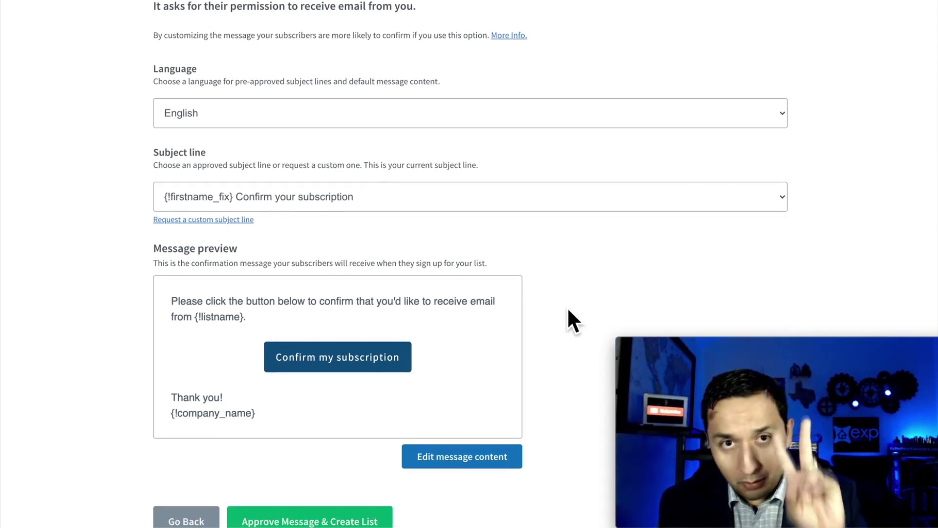
{"action": "scroll", "coordinate": [568, 310], "scroll_direction": "down", "scroll_amount": 2}
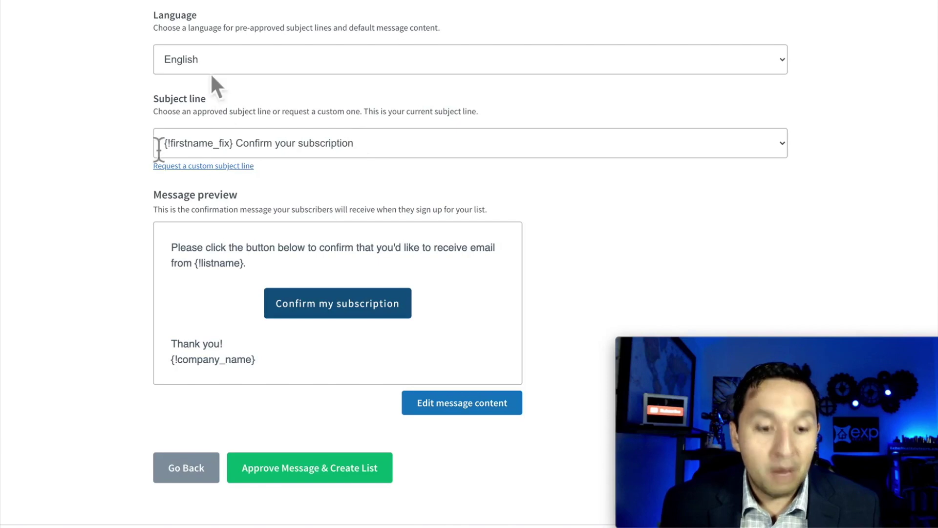
{"action": "scroll", "coordinate": [289, 274], "scroll_direction": "down", "scroll_amount": 2}
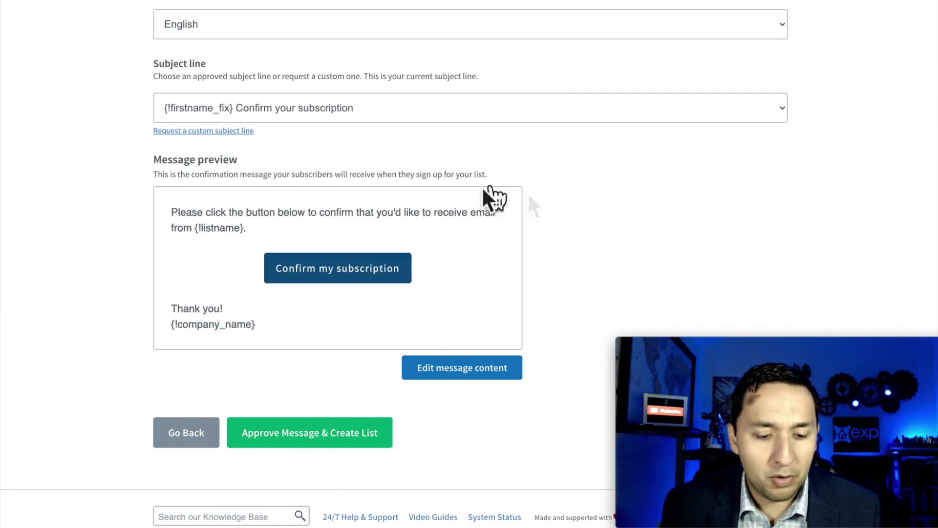
{"action": "scroll", "coordinate": [308, 236], "scroll_direction": "down", "scroll_amount": 1}
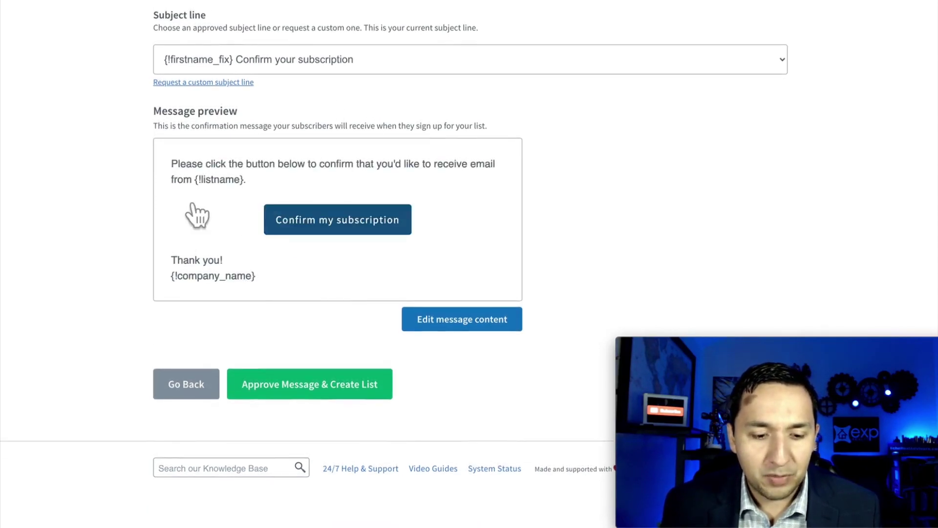
{"action": "left_click", "coordinate": [312, 386]}
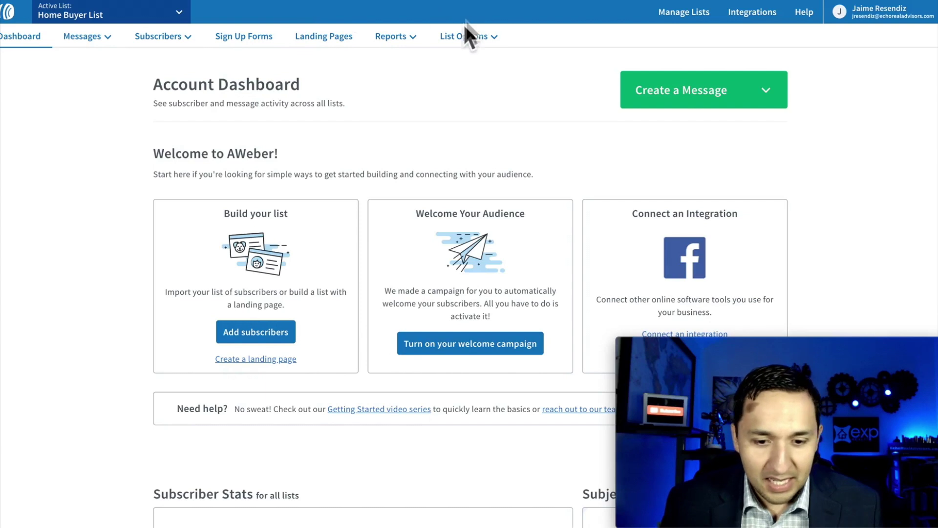
Step: In the list's confirmation message settings, turn off sending a confirmation for AWeber Sign Up Forms and confirm the choice
{"action": "left_click", "coordinate": [459, 36]}
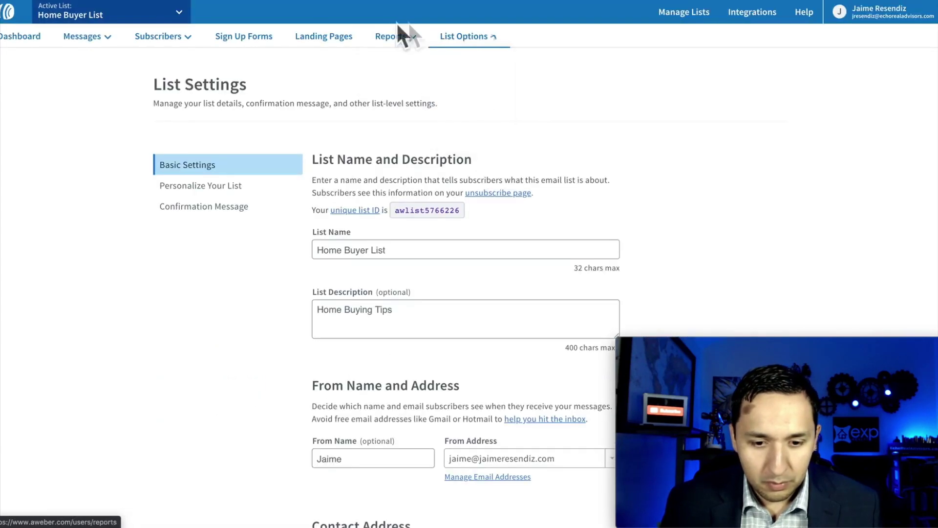
{"action": "mouse_move", "coordinate": [463, 49]}
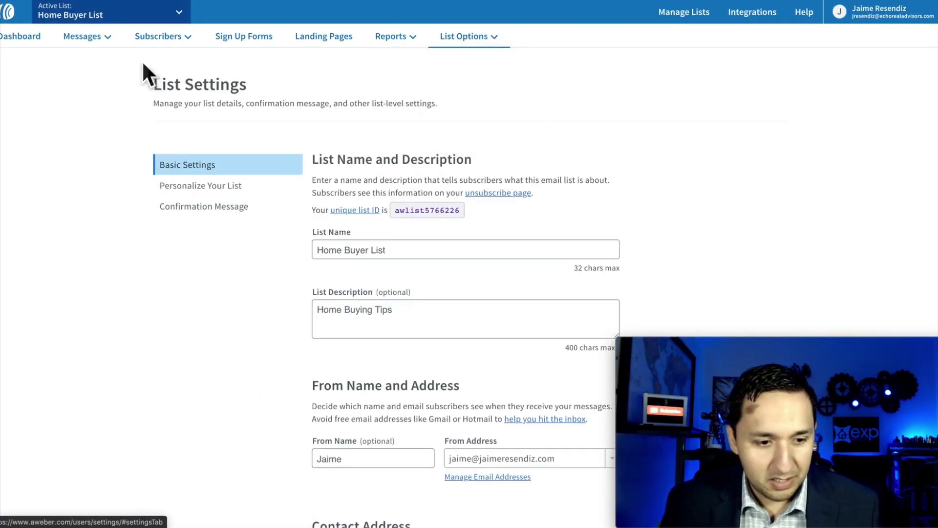
{"action": "left_click", "coordinate": [215, 207]}
{"action": "scroll", "coordinate": [305, 244], "scroll_direction": "down", "scroll_amount": 6}
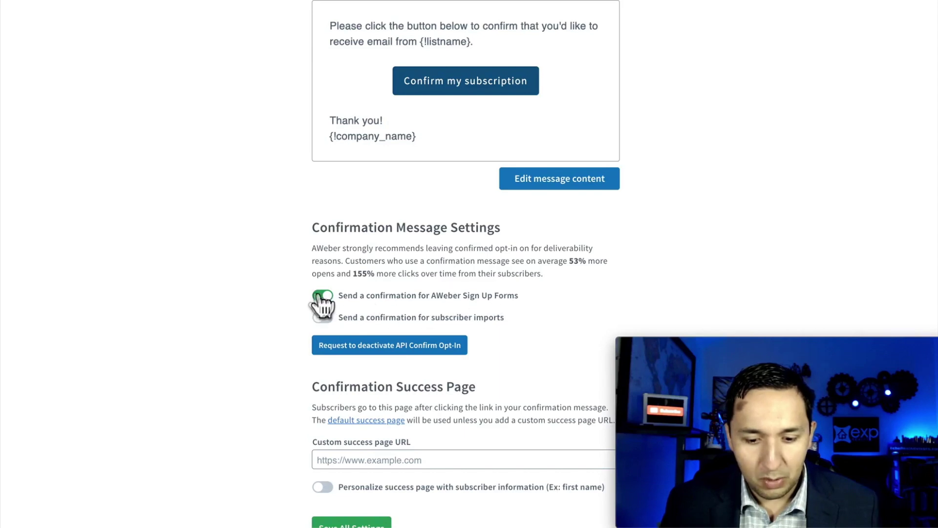
{"action": "left_click", "coordinate": [317, 295]}
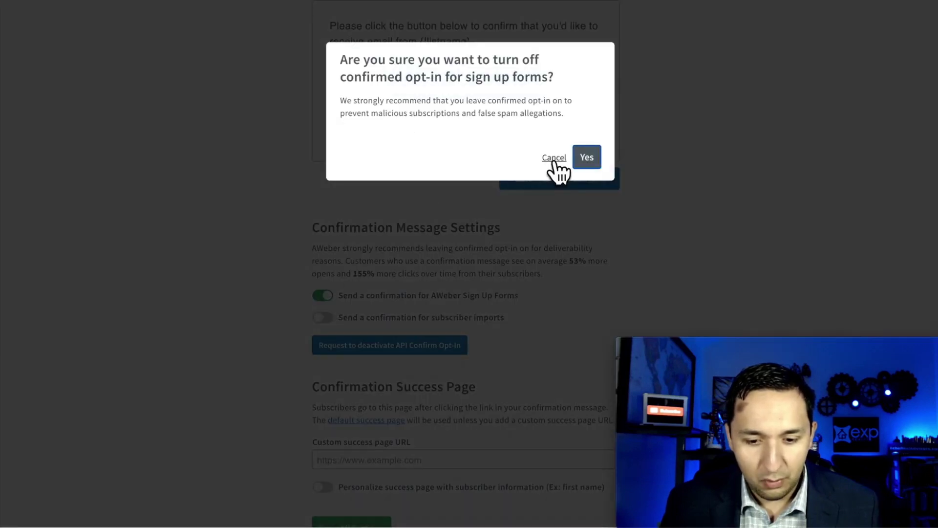
{"action": "left_click", "coordinate": [585, 156]}
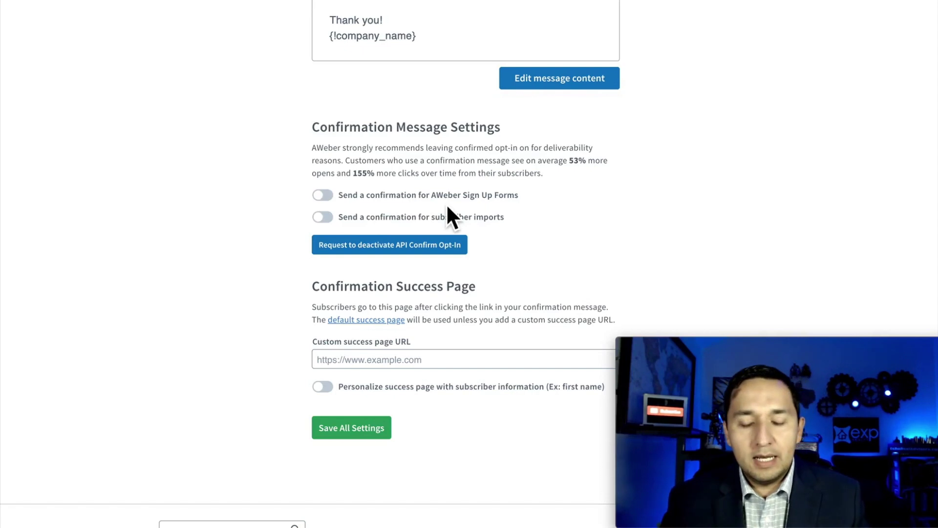
Step: Review the list's confirmation message settings and save all of them
{"action": "scroll", "coordinate": [445, 190], "scroll_direction": "up", "scroll_amount": 6}
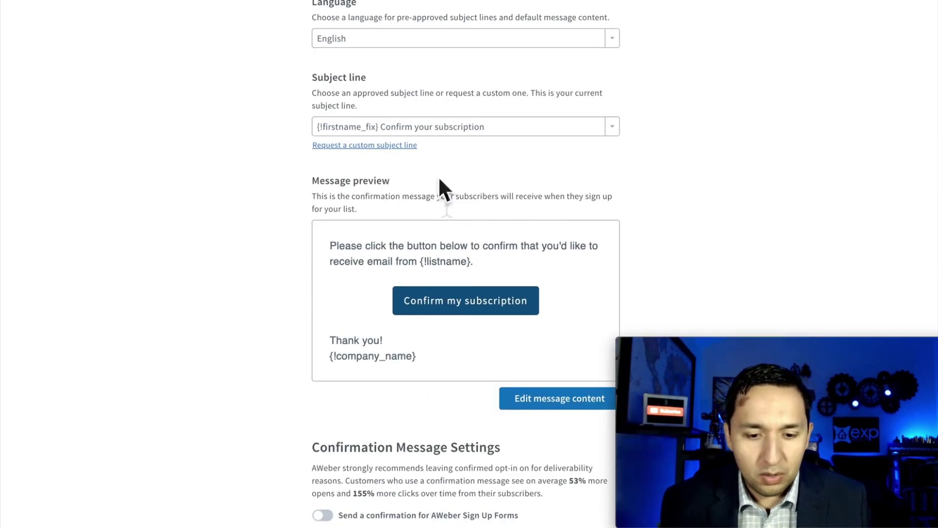
{"action": "scroll", "coordinate": [413, 344], "scroll_direction": "down", "scroll_amount": 1}
{"action": "scroll", "coordinate": [414, 348], "scroll_direction": "down", "scroll_amount": 4}
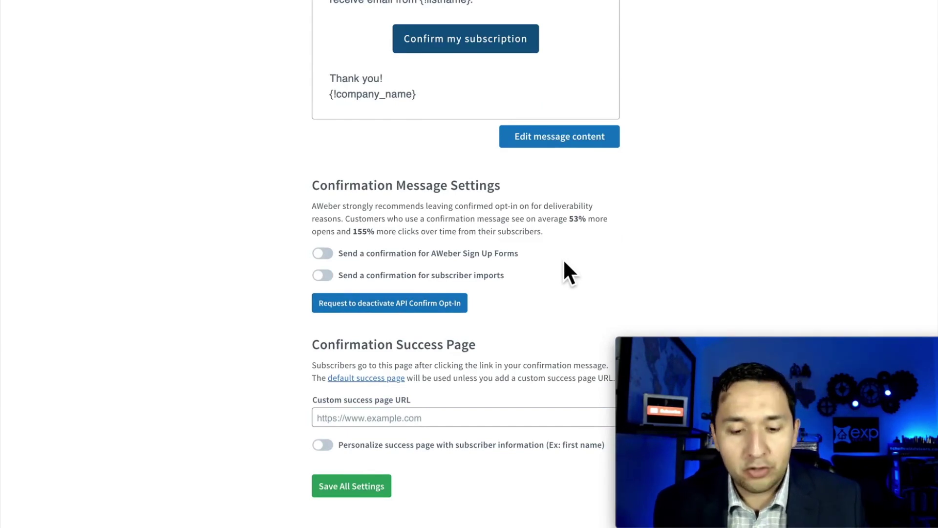
{"action": "scroll", "coordinate": [564, 262], "scroll_direction": "down", "scroll_amount": 1}
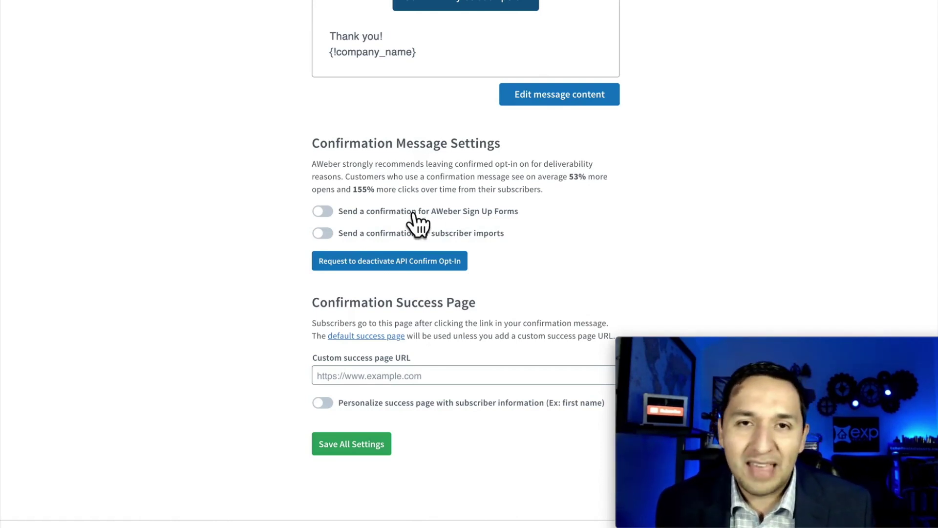
{"action": "scroll", "coordinate": [418, 224], "scroll_direction": "down", "scroll_amount": 2}
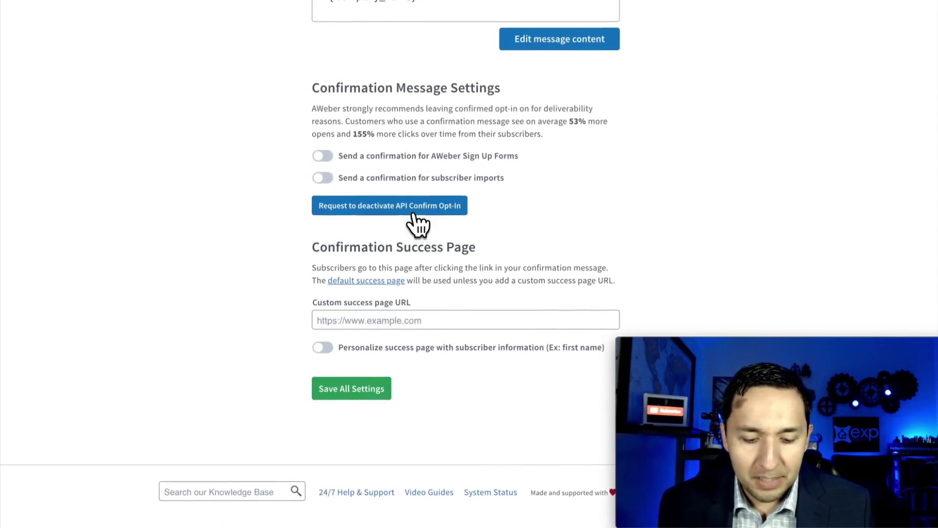
{"action": "left_click", "coordinate": [362, 391]}
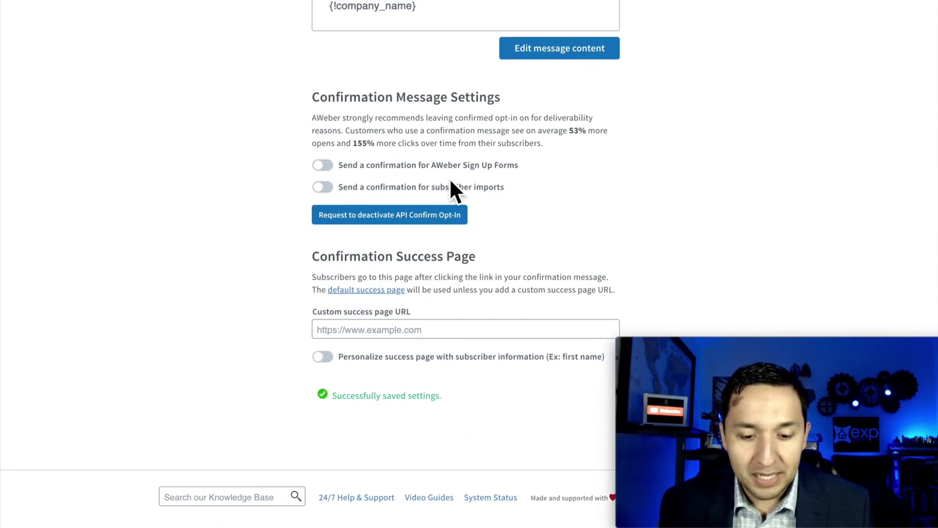
Step: Create a campaign for the Home Buyer List from the Lead Magnet template, keeping the name "Template: Lead Magnet"
{"action": "scroll", "coordinate": [451, 183], "scroll_direction": "up", "scroll_amount": 10}
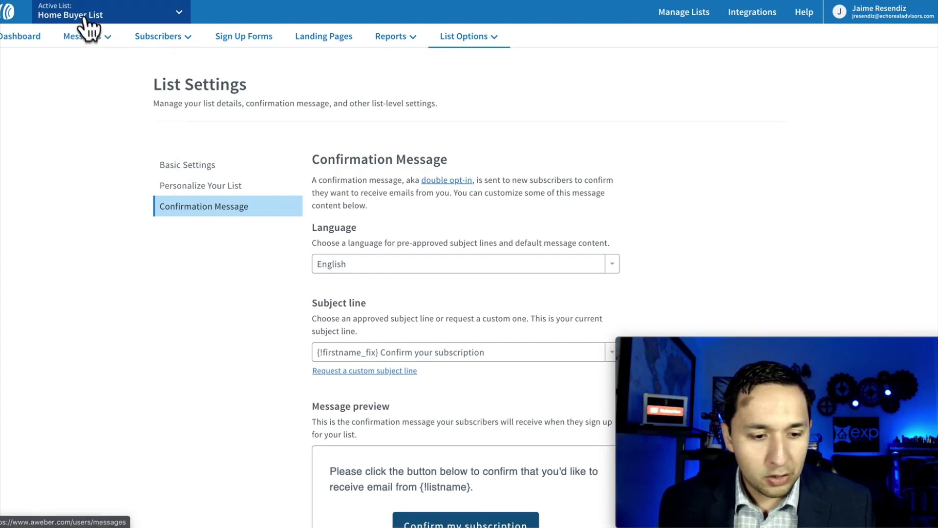
{"action": "mouse_move", "coordinate": [88, 46]}
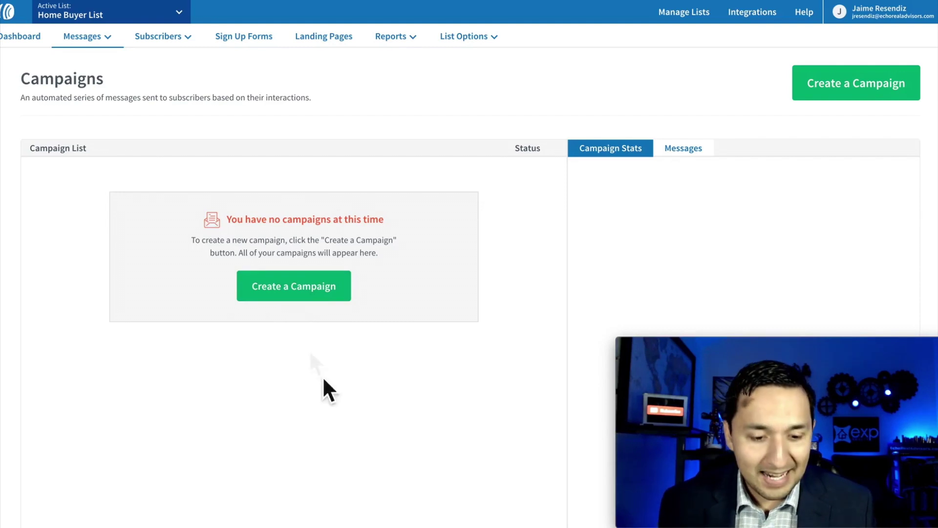
{"action": "scroll", "coordinate": [325, 380], "scroll_direction": "down", "scroll_amount": 3}
{"action": "scroll", "coordinate": [324, 380], "scroll_direction": "up", "scroll_amount": 3}
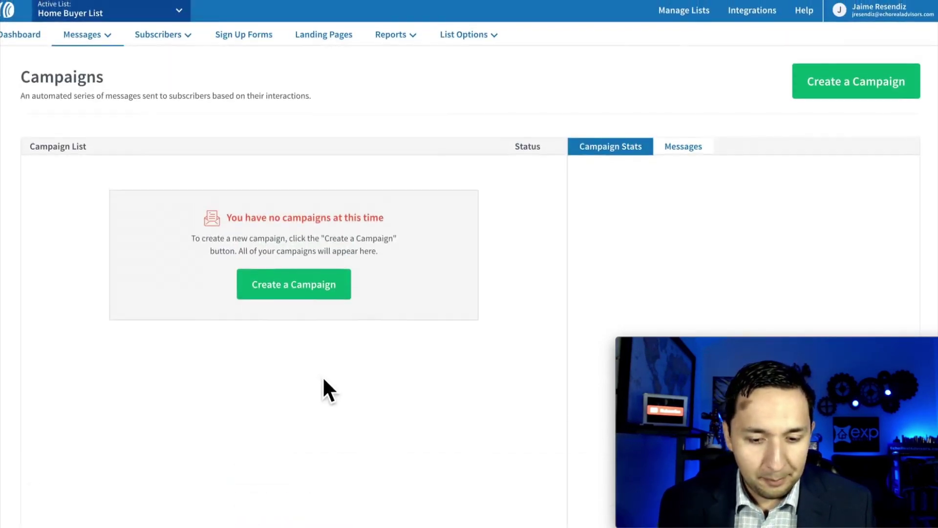
{"action": "left_click", "coordinate": [317, 289]}
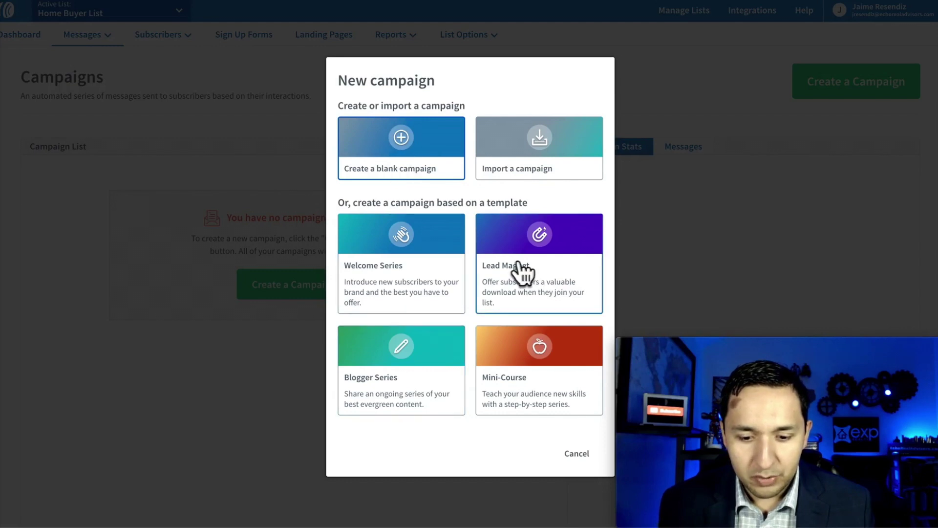
{"action": "left_click", "coordinate": [544, 246]}
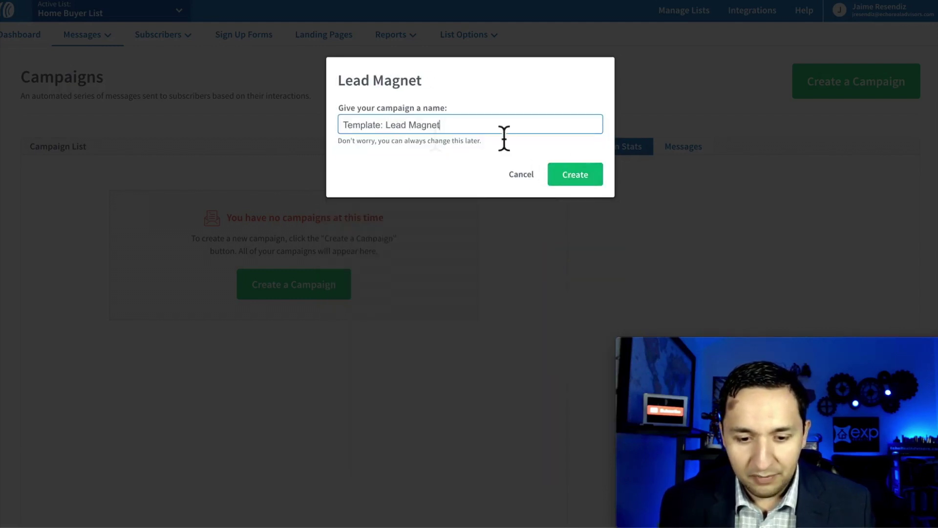
{"action": "left_click", "coordinate": [578, 181]}
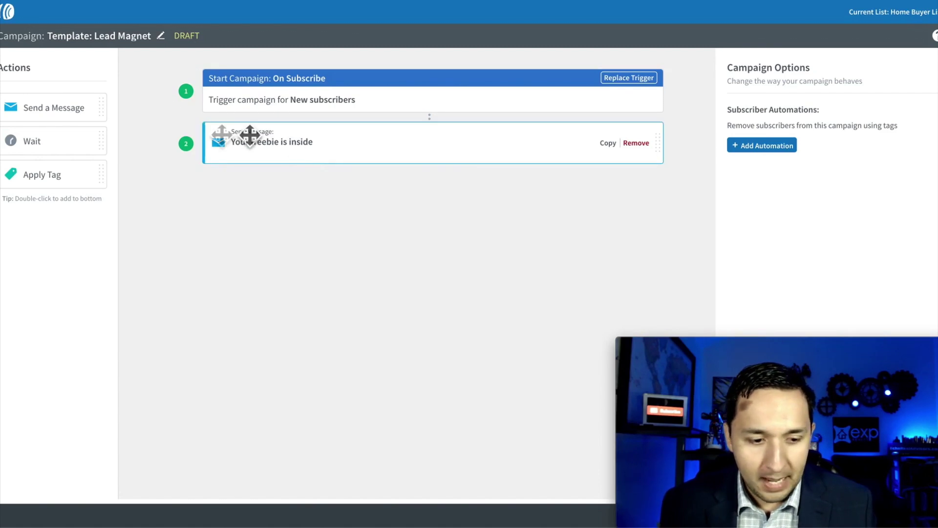
Step: Extend the campaign after the freebie message with a 1-day wait, a message, another 1-day wait and a second message
{"action": "left_click_drag", "start_coordinate": [42, 140], "coordinate": [409, 183]}
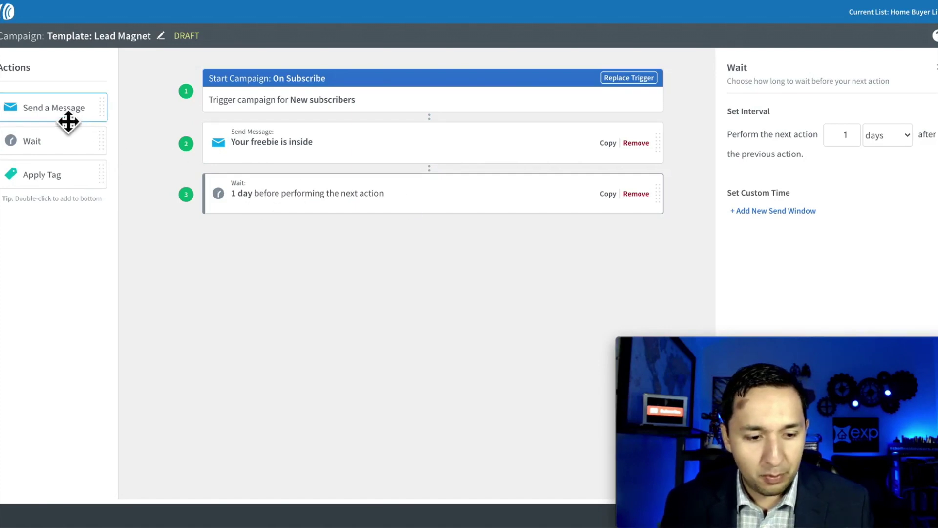
{"action": "left_click_drag", "start_coordinate": [69, 120], "coordinate": [390, 241]}
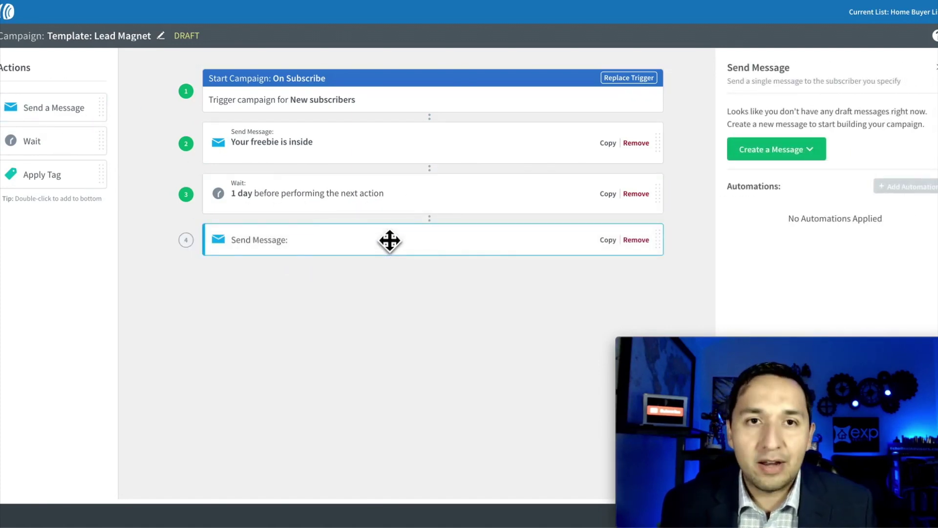
{"action": "left_click_drag", "start_coordinate": [50, 145], "coordinate": [435, 260]}
{"action": "left_click_drag", "start_coordinate": [63, 122], "coordinate": [342, 359]}
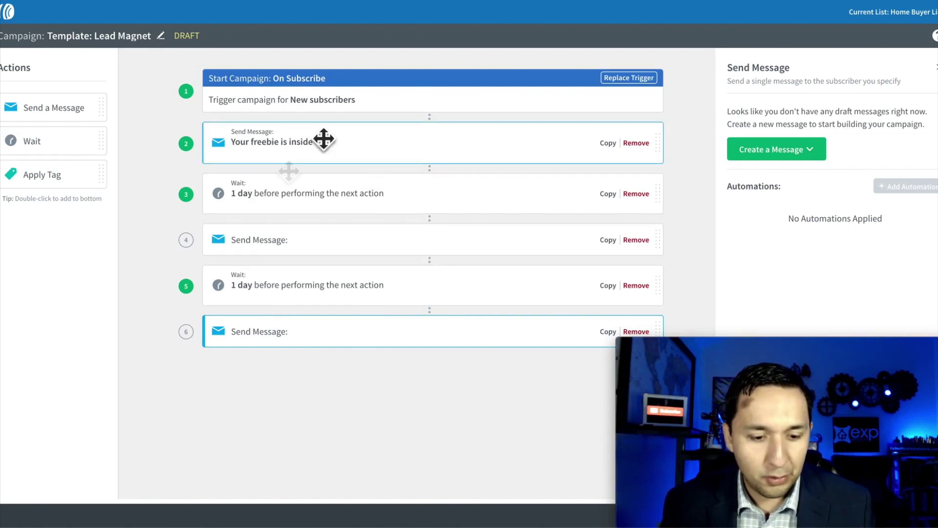
Step: Open the "Your freebie is inside" message for editing and read through its template text and placeholders
{"action": "left_click", "coordinate": [279, 151]}
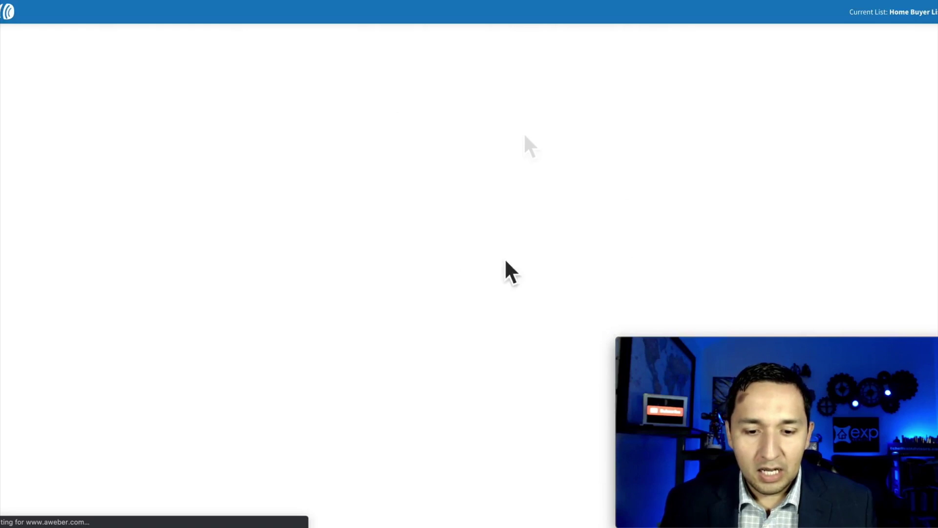
{"action": "scroll", "coordinate": [358, 311], "scroll_direction": "down", "scroll_amount": 5}
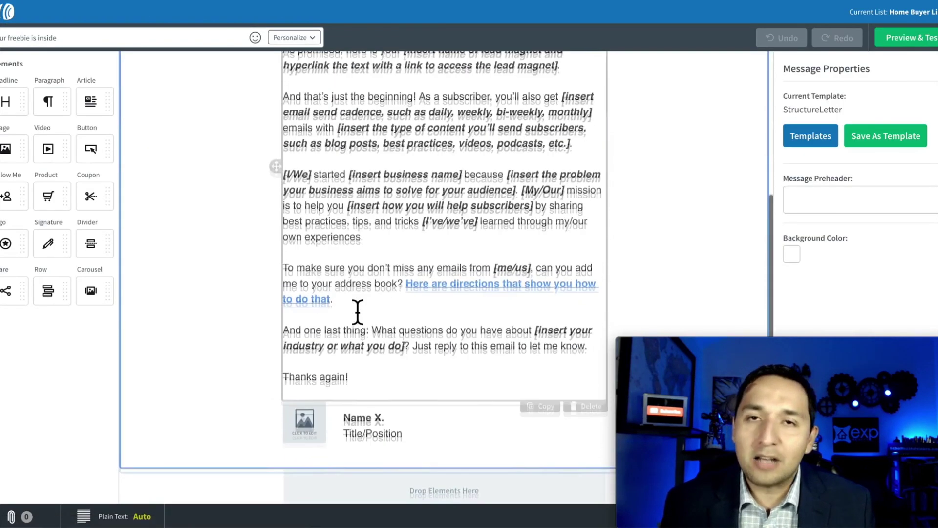
{"action": "scroll", "coordinate": [358, 311], "scroll_direction": "up", "scroll_amount": 5}
{"action": "scroll", "coordinate": [358, 311], "scroll_direction": "down", "scroll_amount": 6}
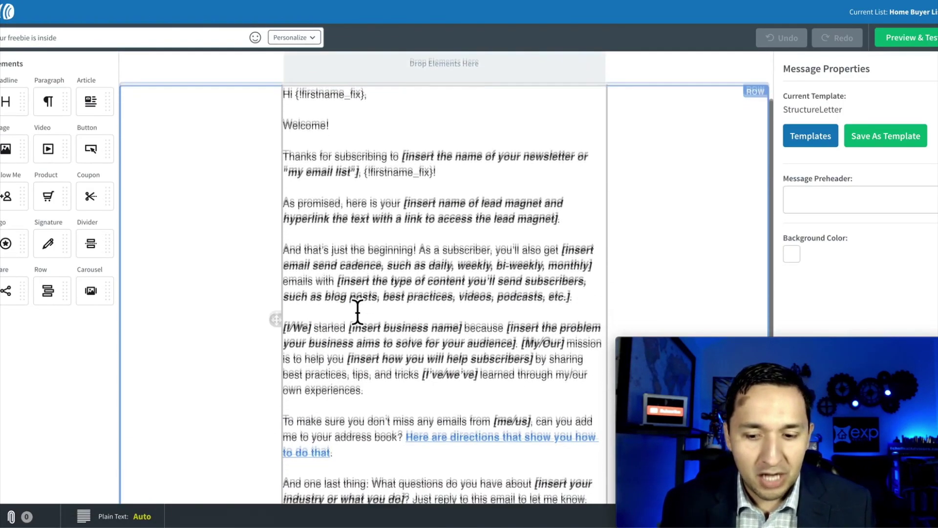
{"action": "scroll", "coordinate": [357, 311], "scroll_direction": "up", "scroll_amount": 6}
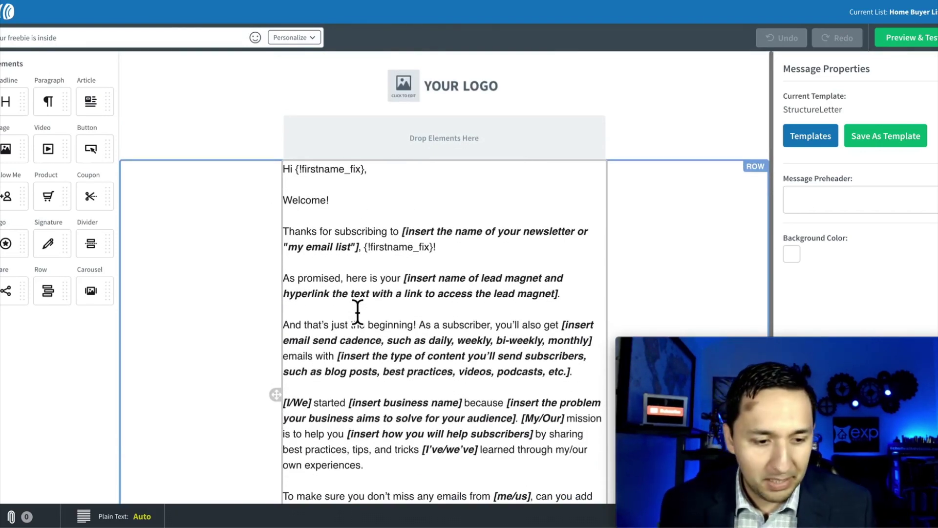
{"action": "scroll", "coordinate": [357, 311], "scroll_direction": "down", "scroll_amount": 2}
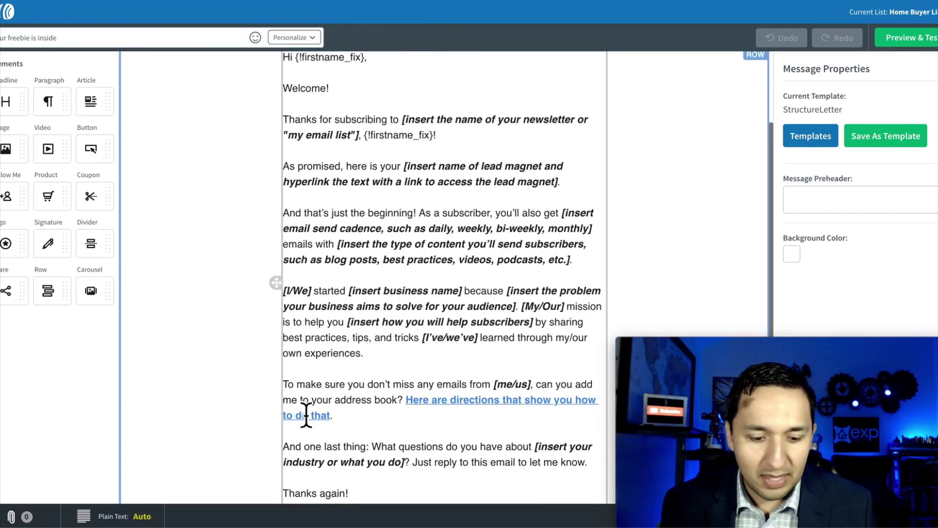
{"action": "scroll", "coordinate": [306, 415], "scroll_direction": "up", "scroll_amount": 2}
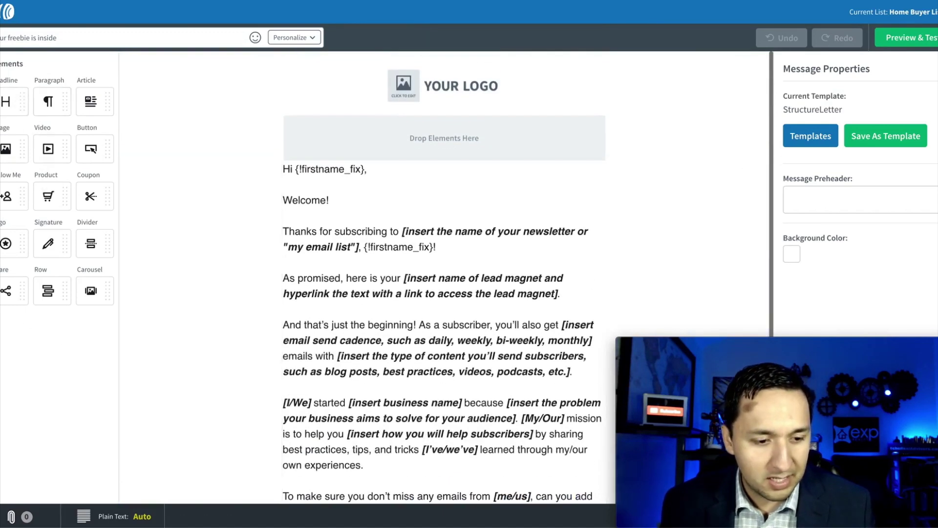
{"action": "scroll", "coordinate": [559, 324], "scroll_direction": "down", "scroll_amount": 5}
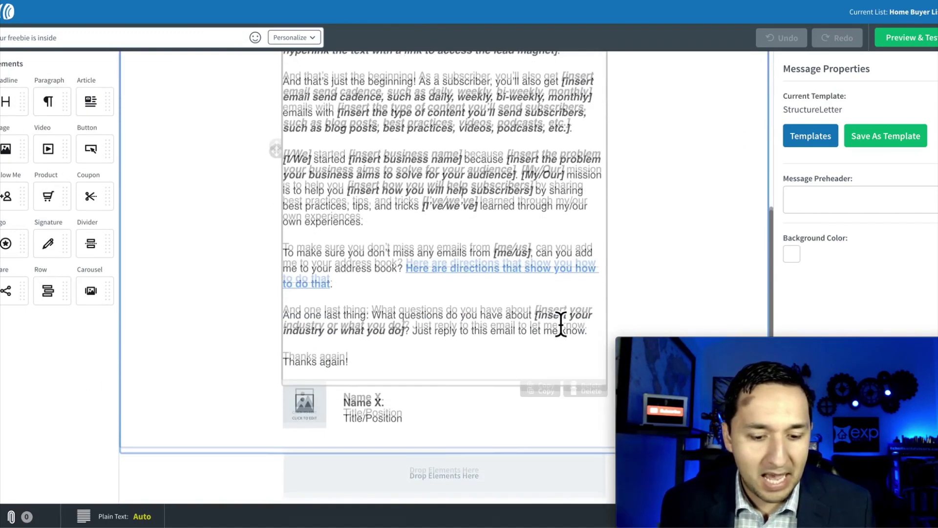
Step: Insert a video element and an image placeholder between the "Thanks again!" text and the signature
{"action": "left_click_drag", "start_coordinate": [48, 149], "coordinate": [346, 375]}
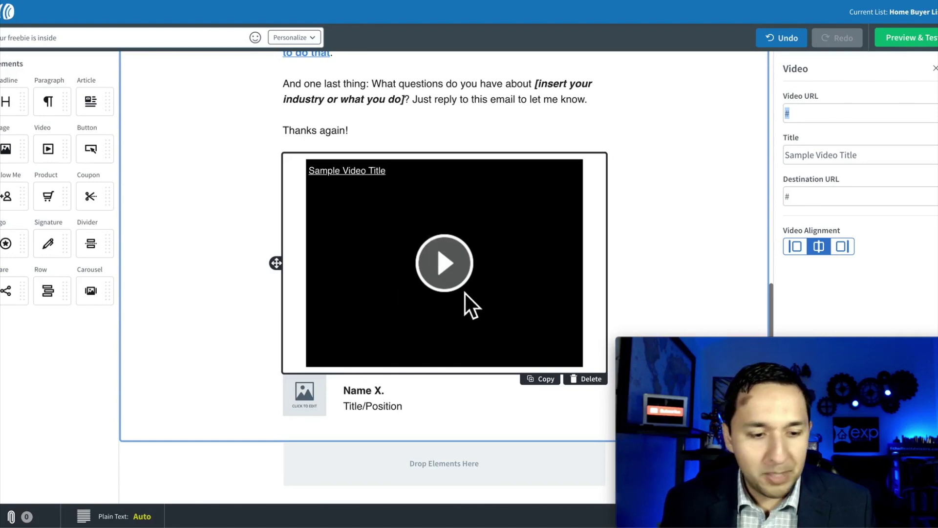
{"action": "left_click_drag", "start_coordinate": [17, 152], "coordinate": [410, 374]}
{"action": "left_click", "coordinate": [410, 372]}
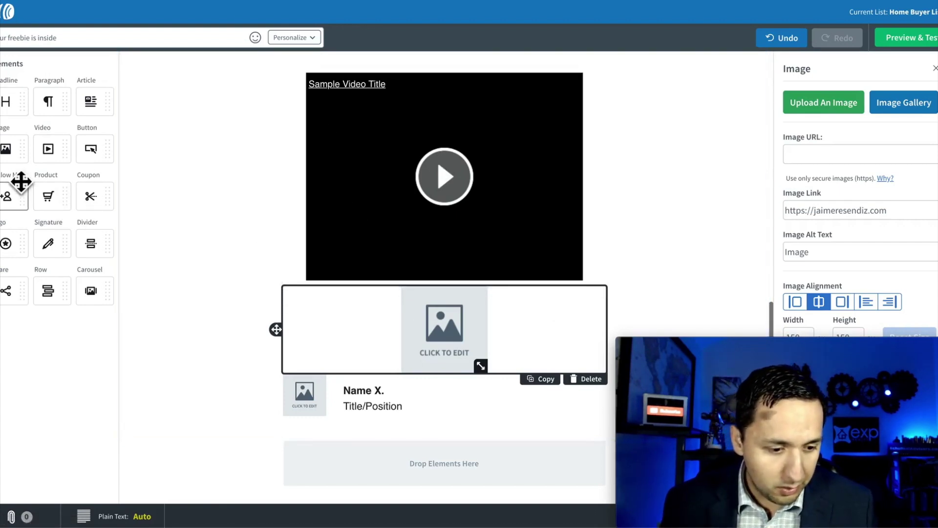
{"action": "left_click_drag", "start_coordinate": [9, 201], "coordinate": [377, 372]}
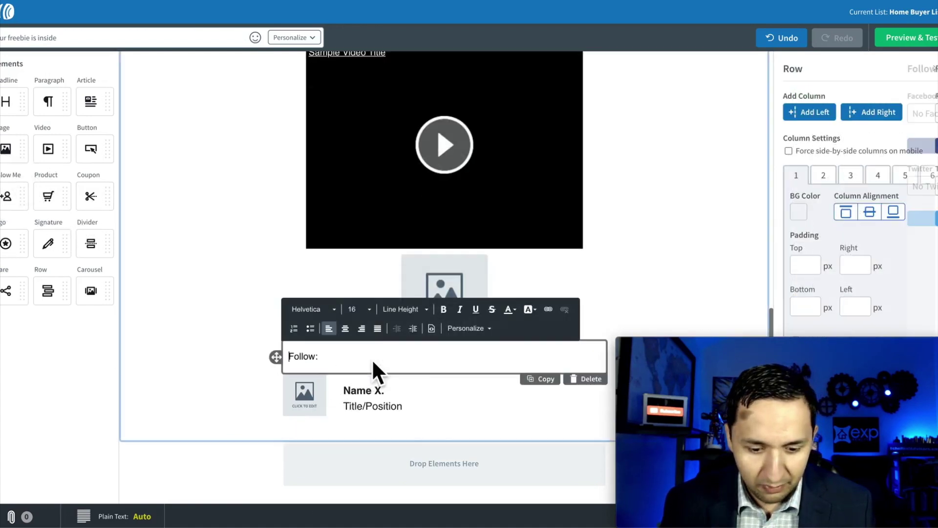
{"action": "double_click", "coordinate": [312, 364]}
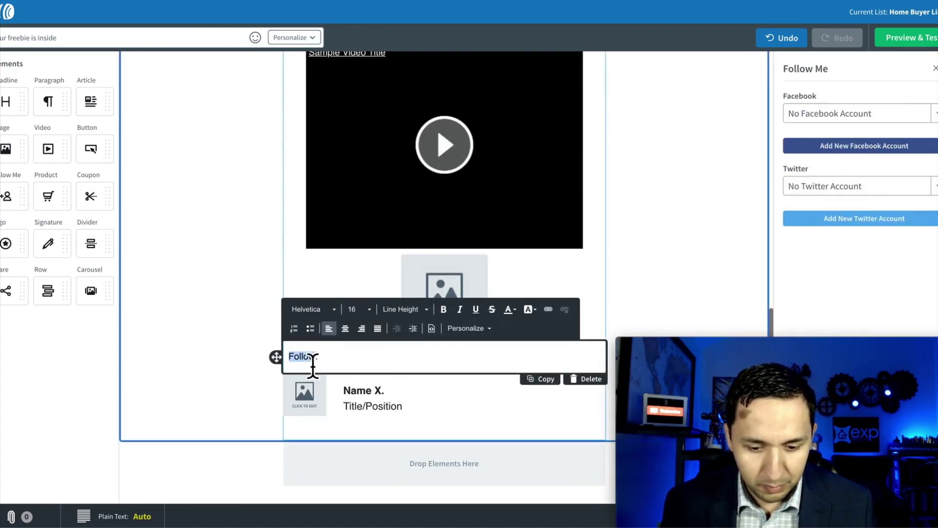
{"action": "left_click", "coordinate": [582, 379]}
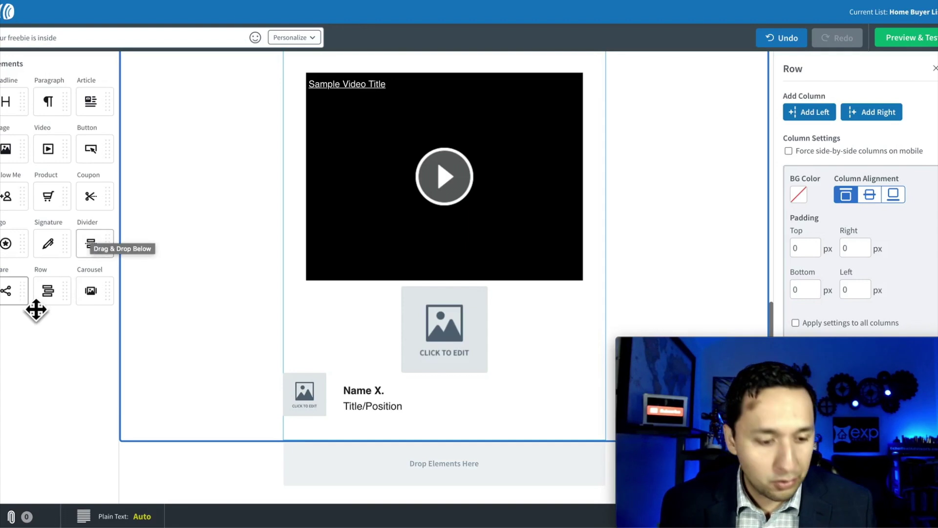
Step: Insert a Share element above the signature, look over the message, then save it and return to the campaign
{"action": "left_click_drag", "start_coordinate": [16, 299], "coordinate": [397, 368]}
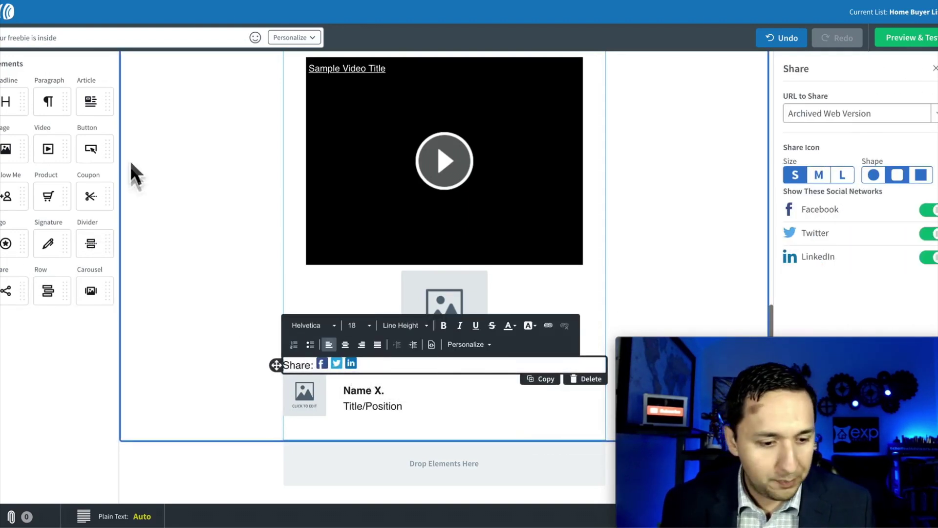
{"action": "scroll", "coordinate": [264, 263], "scroll_direction": "up", "scroll_amount": 10}
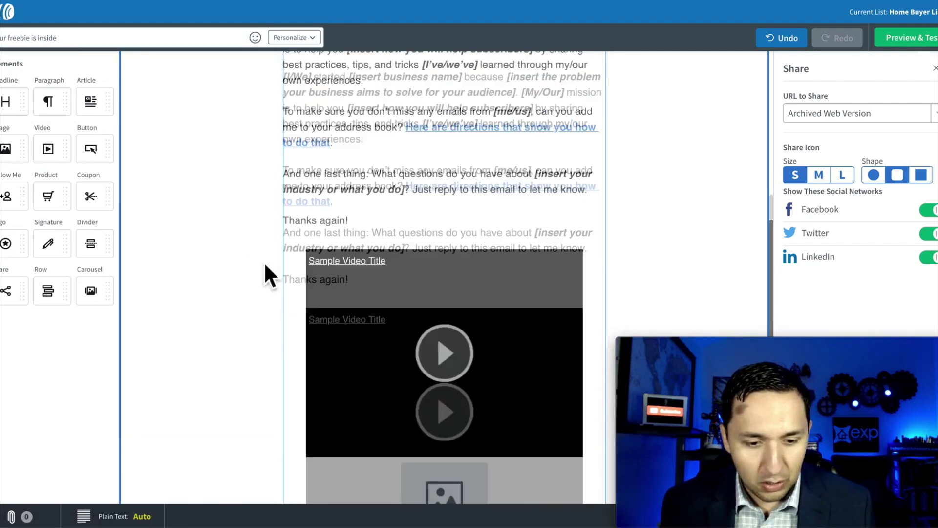
{"action": "scroll", "coordinate": [377, 404], "scroll_direction": "down", "scroll_amount": 10}
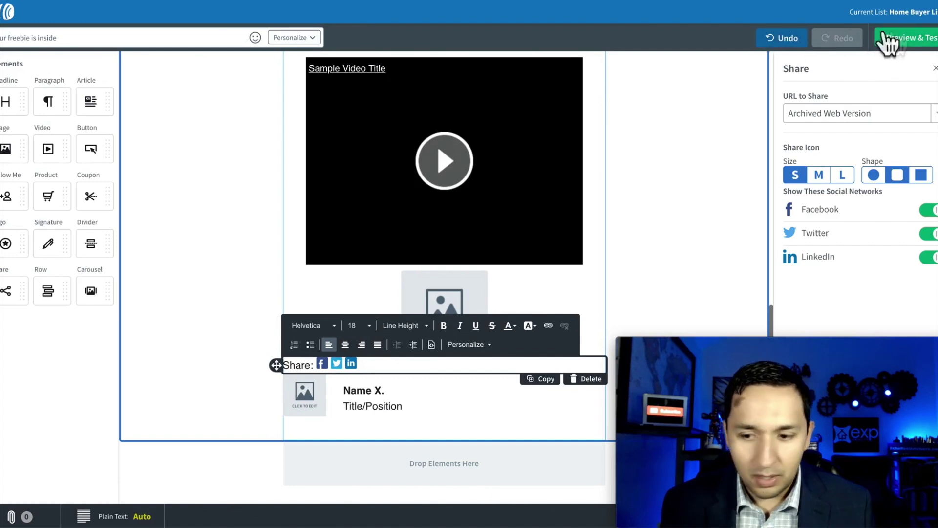
{"action": "left_click_drag", "start_coordinate": [765, 337], "coordinate": [761, 196]}
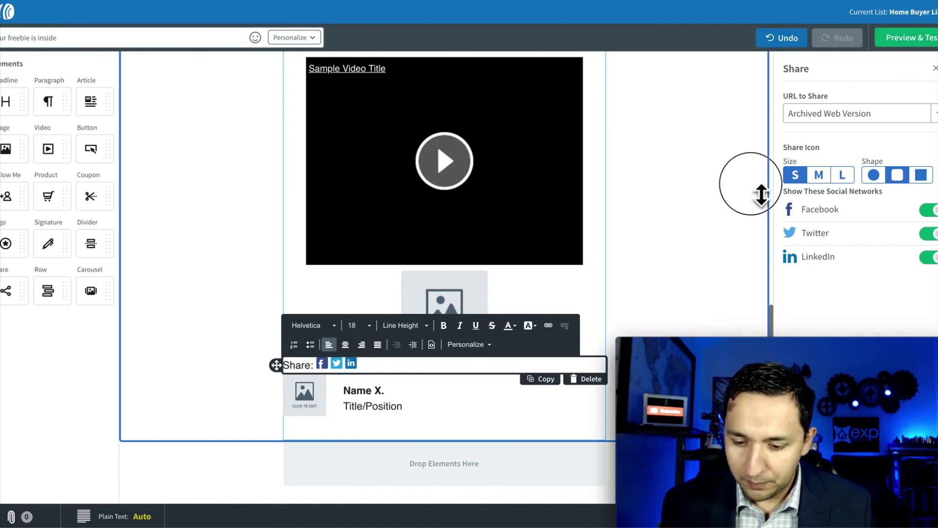
{"action": "left_click_drag", "start_coordinate": [758, 334], "coordinate": [750, 188]}
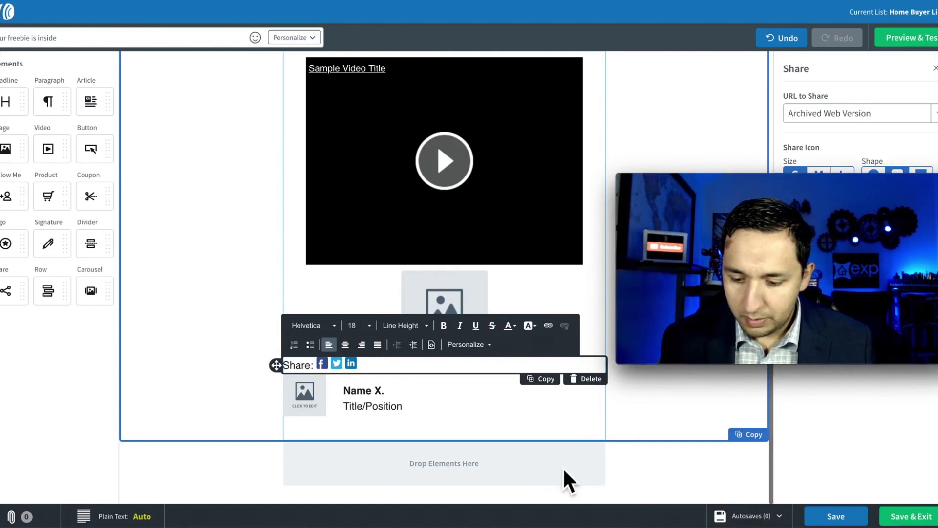
{"action": "left_click", "coordinate": [894, 518]}
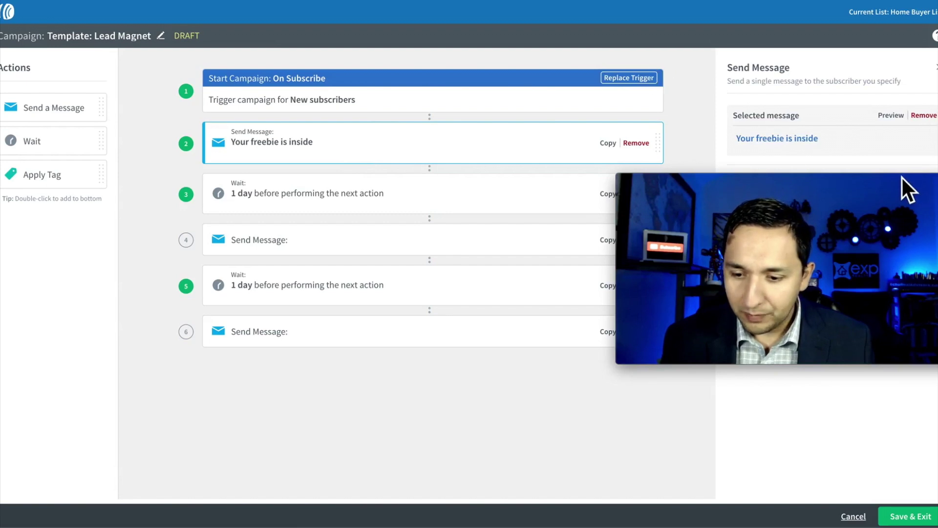
Step: Start an automation on the "Your freebie is inside" message, compare the trigger options and choose Opens the message
{"action": "left_click_drag", "start_coordinate": [907, 186], "coordinate": [906, 245]}
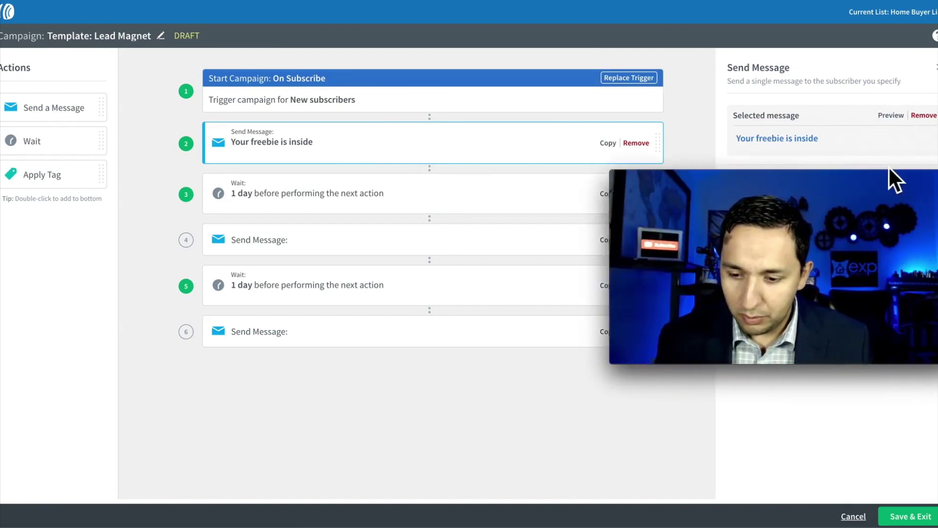
{"action": "left_click_drag", "start_coordinate": [884, 201], "coordinate": [905, 346]}
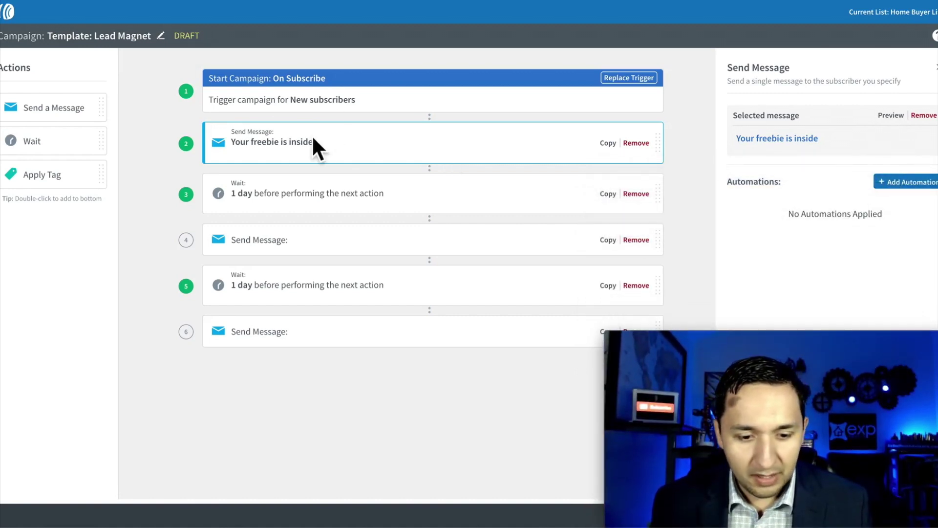
{"action": "left_click", "coordinate": [904, 185]}
{"action": "left_click", "coordinate": [794, 128]}
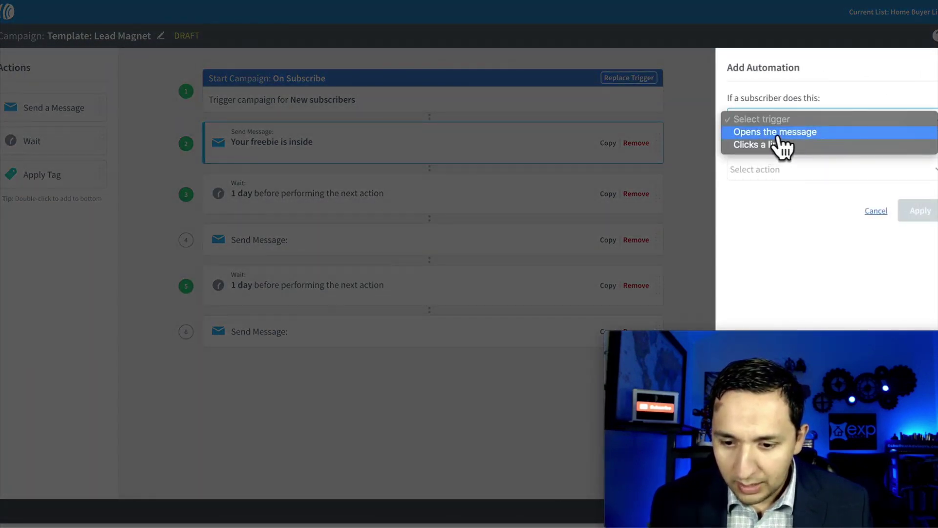
{"action": "left_click", "coordinate": [763, 145]}
{"action": "left_click", "coordinate": [764, 124]}
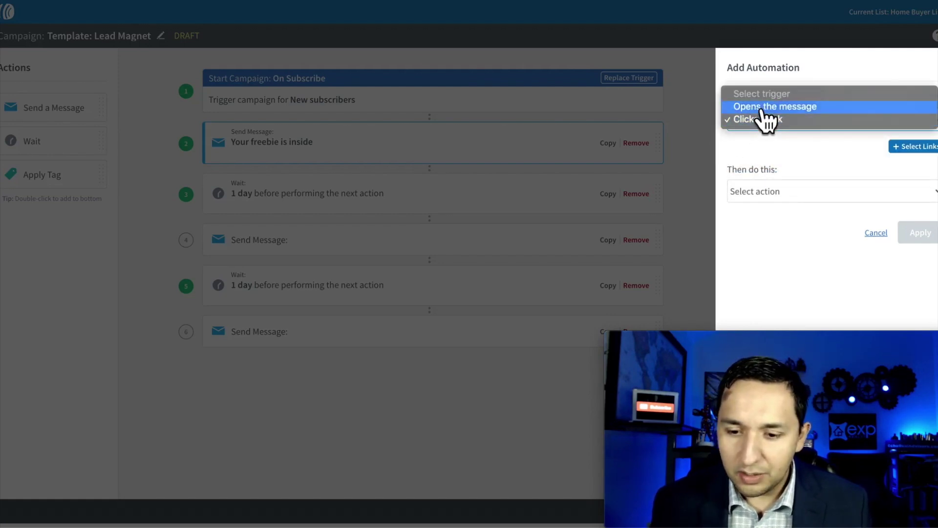
{"action": "left_click", "coordinate": [772, 106]}
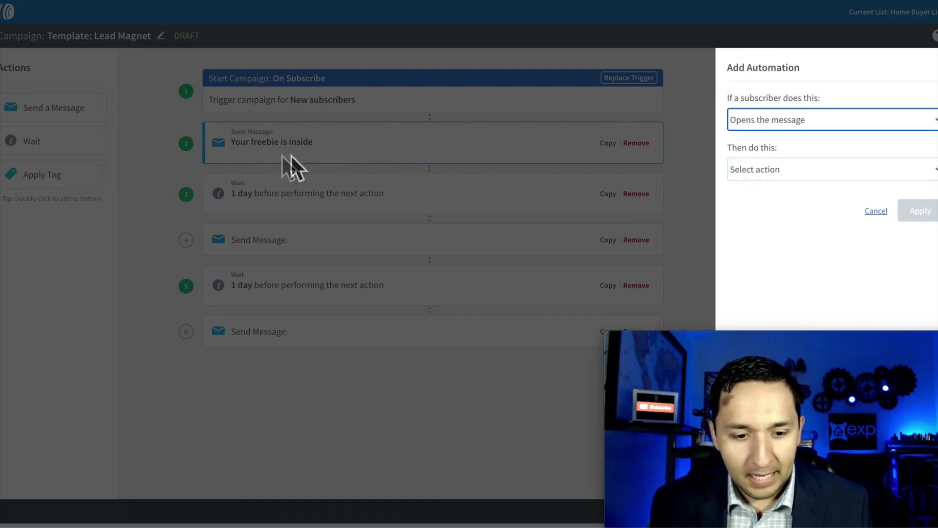
Step: Switch the automation's trigger to Clicks a link and choose Remove subscriber from campaign as its action
{"action": "left_click", "coordinate": [792, 170]}
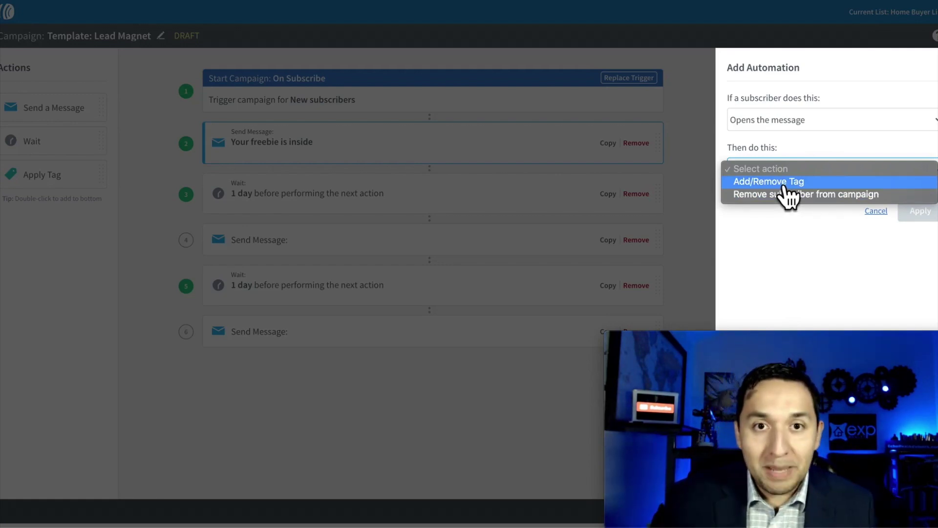
{"action": "left_click", "coordinate": [795, 116]}
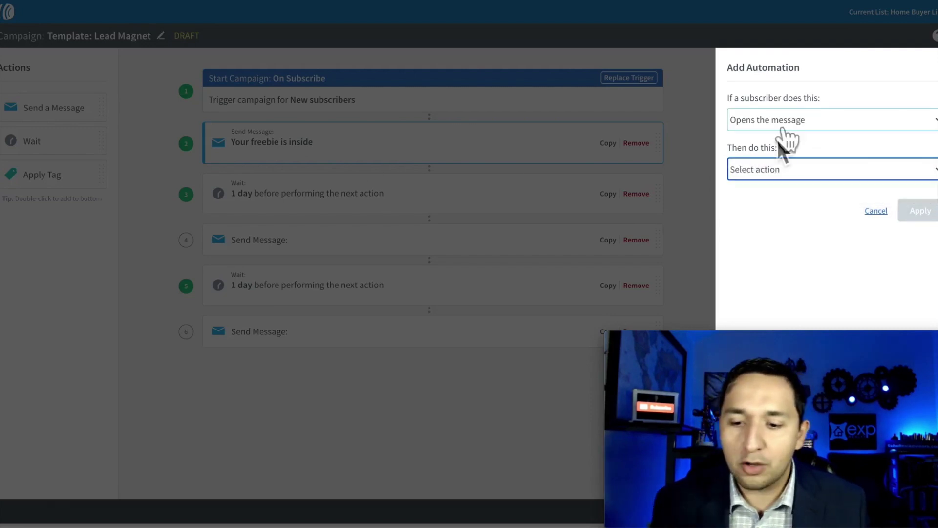
{"action": "left_click", "coordinate": [774, 125]}
{"action": "left_click", "coordinate": [774, 134]}
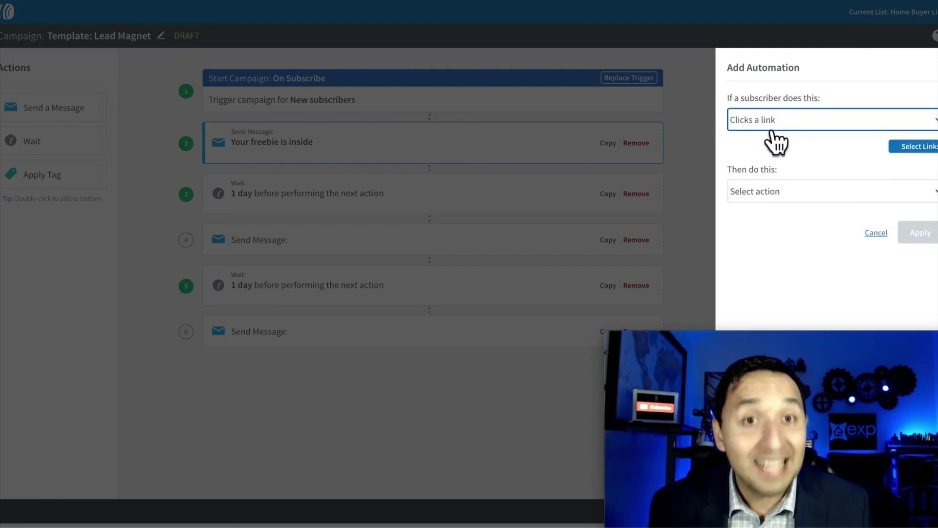
{"action": "left_click", "coordinate": [782, 192]}
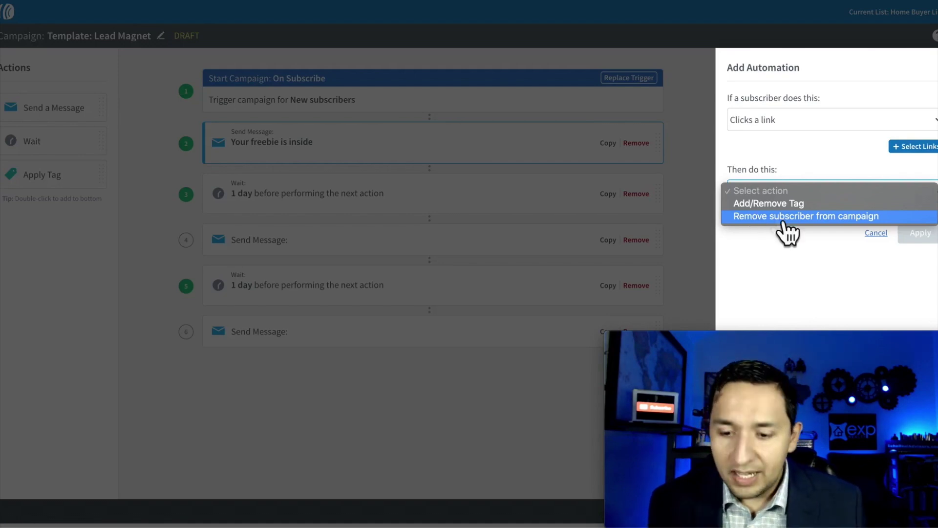
{"action": "left_click", "coordinate": [756, 218]}
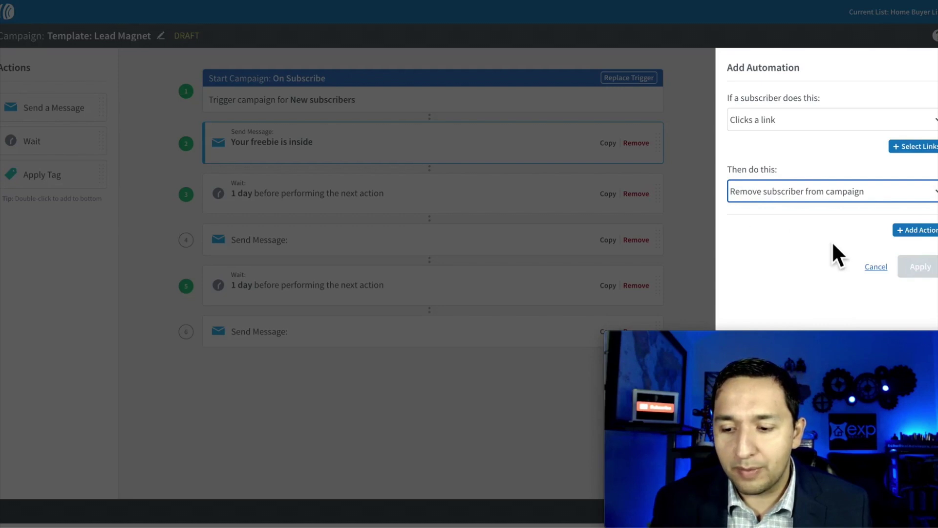
{"action": "left_click", "coordinate": [919, 230]}
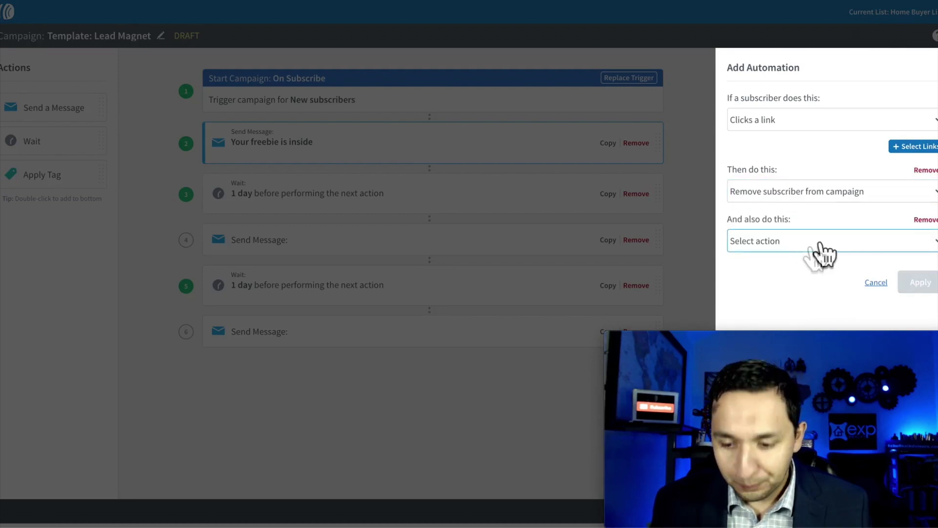
{"action": "left_click", "coordinate": [926, 220]}
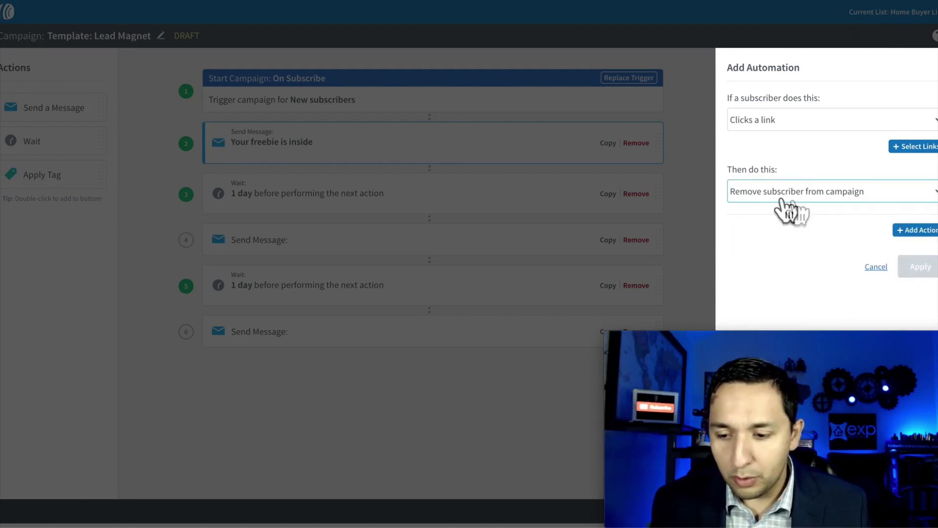
{"action": "scroll", "coordinate": [817, 264], "scroll_direction": "down", "scroll_amount": 1}
{"action": "scroll", "coordinate": [808, 250], "scroll_direction": "up", "scroll_amount": 1}
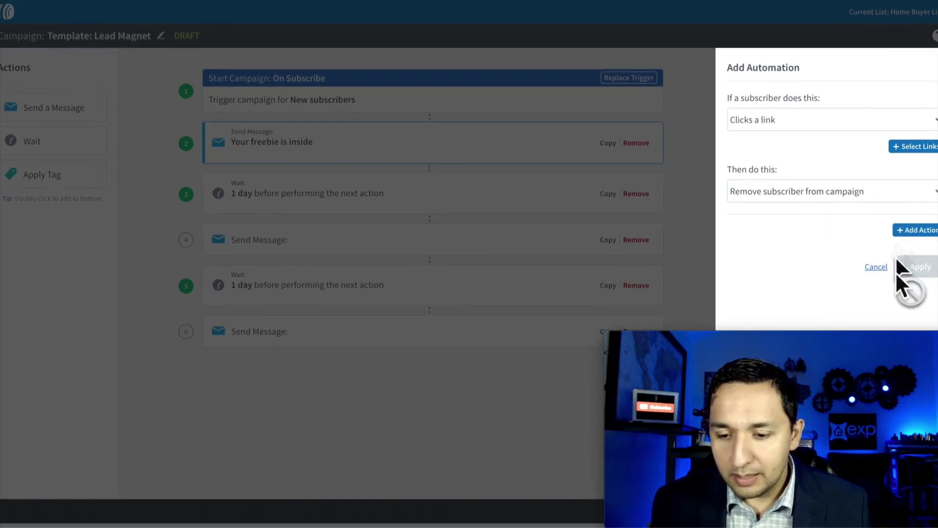
{"action": "left_click_drag", "start_coordinate": [855, 344], "coordinate": [868, 361]}
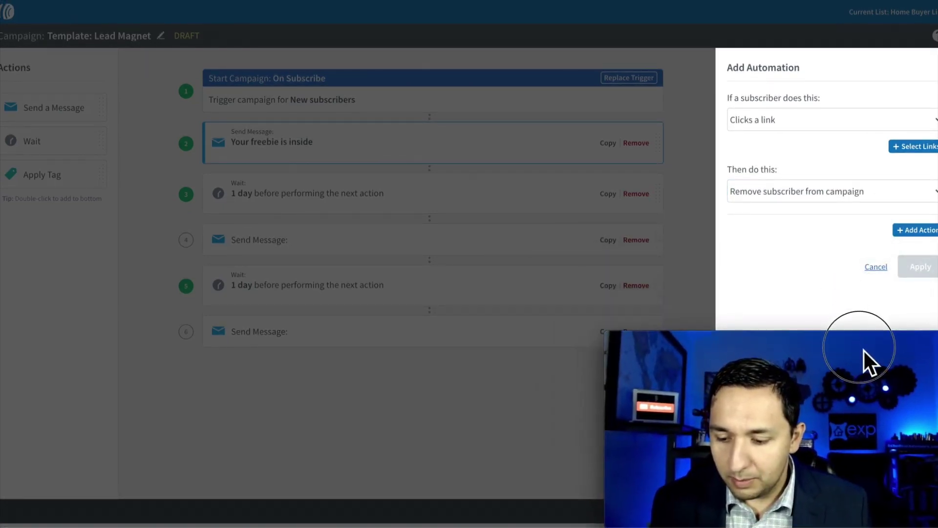
Step: Select the personal website link as the automation's clicked link, and cancel the automation without applying it
{"action": "left_click", "coordinate": [908, 146]}
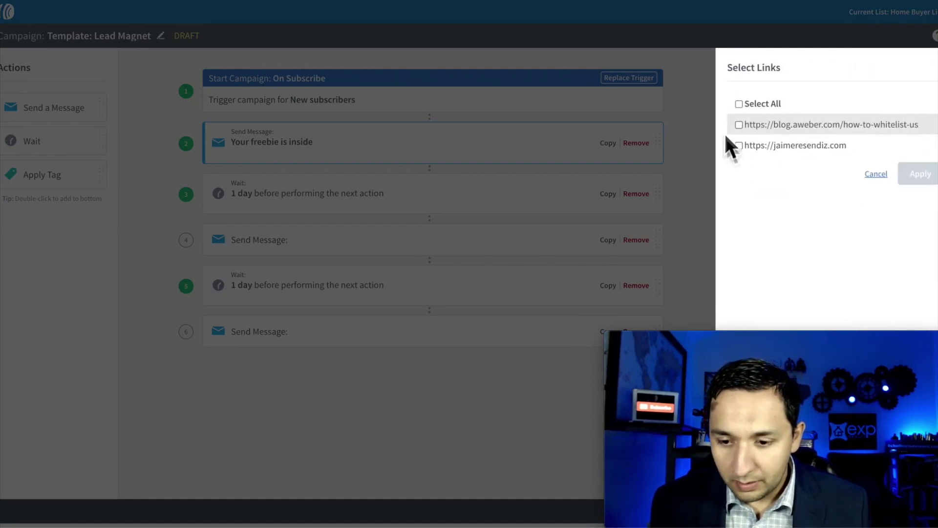
{"action": "left_click", "coordinate": [739, 146]}
{"action": "left_click", "coordinate": [920, 174]}
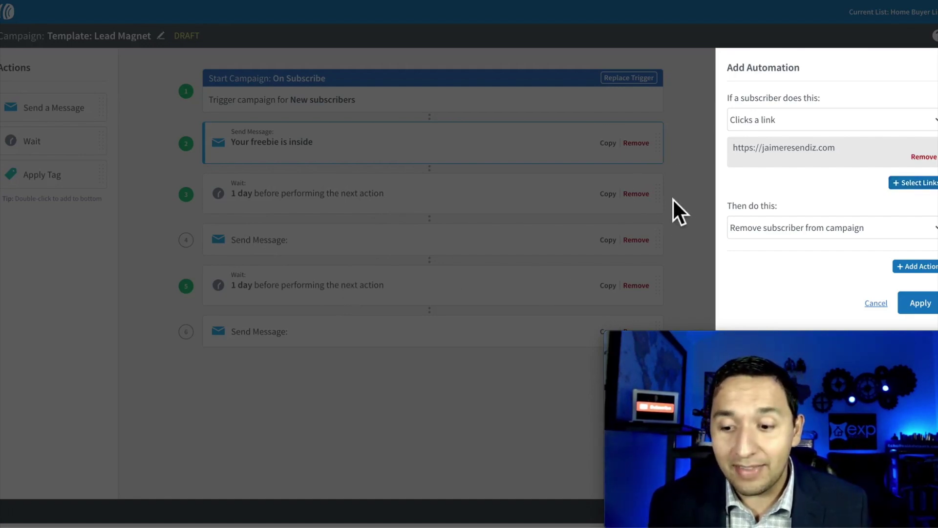
{"action": "left_click", "coordinate": [875, 307]}
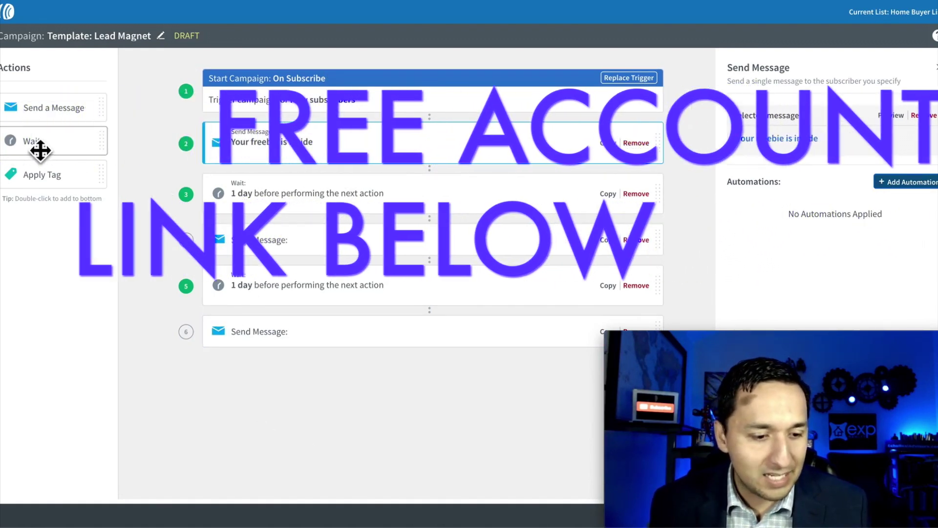
Step: Append a Wait and a Send a Message action to the end of the campaign, and set that wait to 5 days
{"action": "left_click_drag", "start_coordinate": [40, 149], "coordinate": [389, 392]}
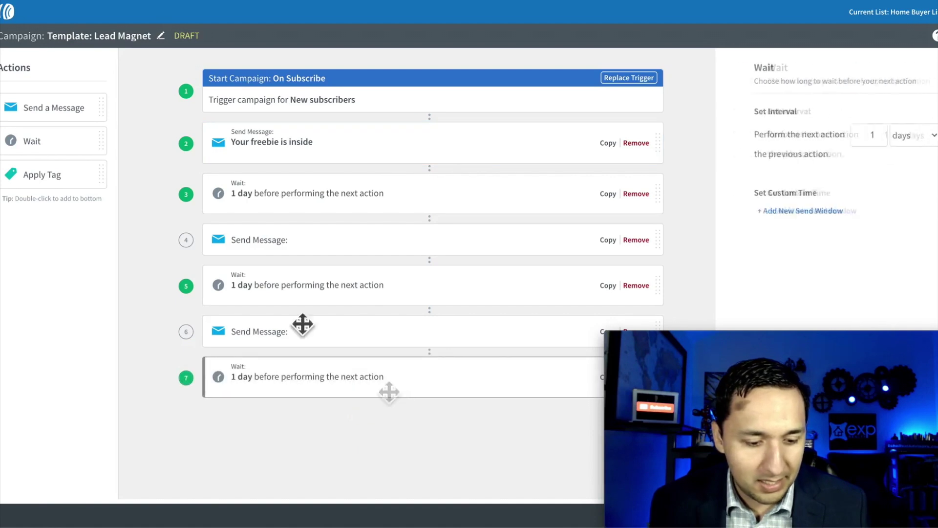
{"action": "left_click_drag", "start_coordinate": [60, 127], "coordinate": [362, 444]}
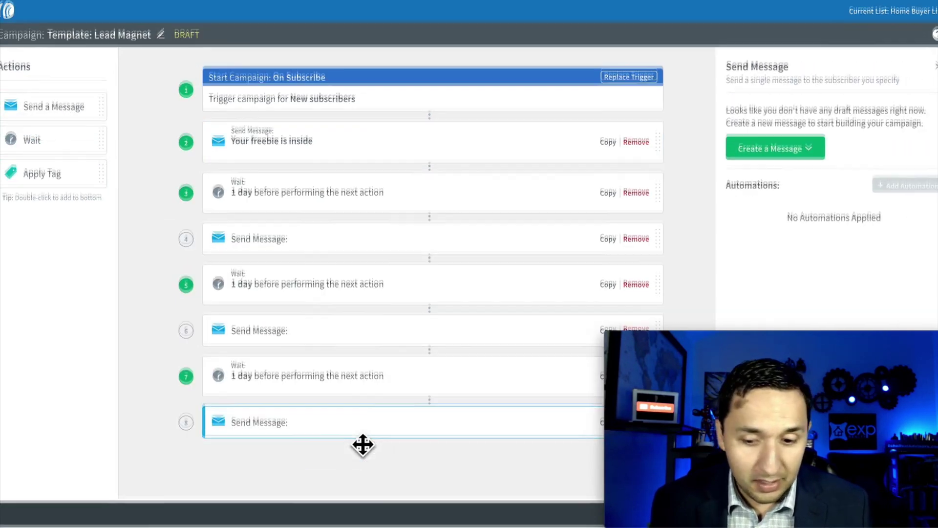
{"action": "left_click", "coordinate": [282, 391]}
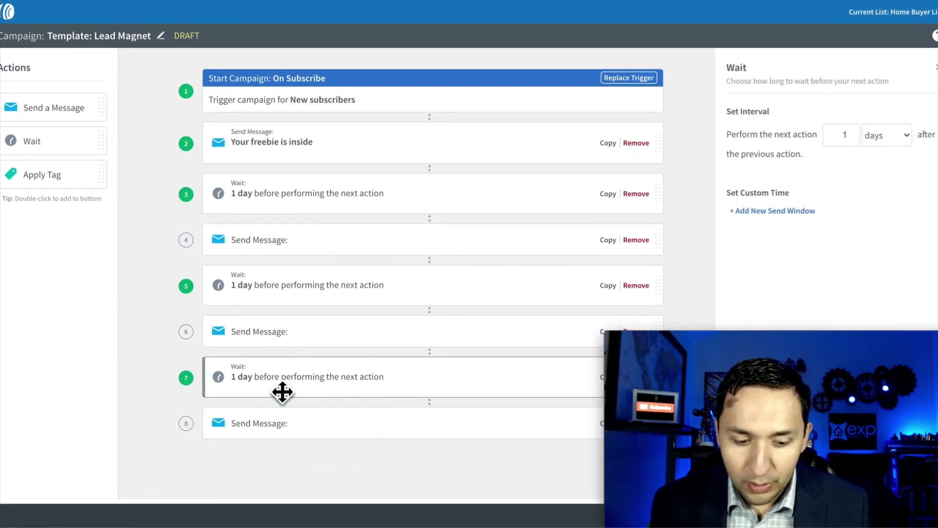
{"action": "left_click", "coordinate": [855, 139]}
{"action": "left_click", "coordinate": [855, 132]}
{"action": "left_click", "coordinate": [855, 132]}
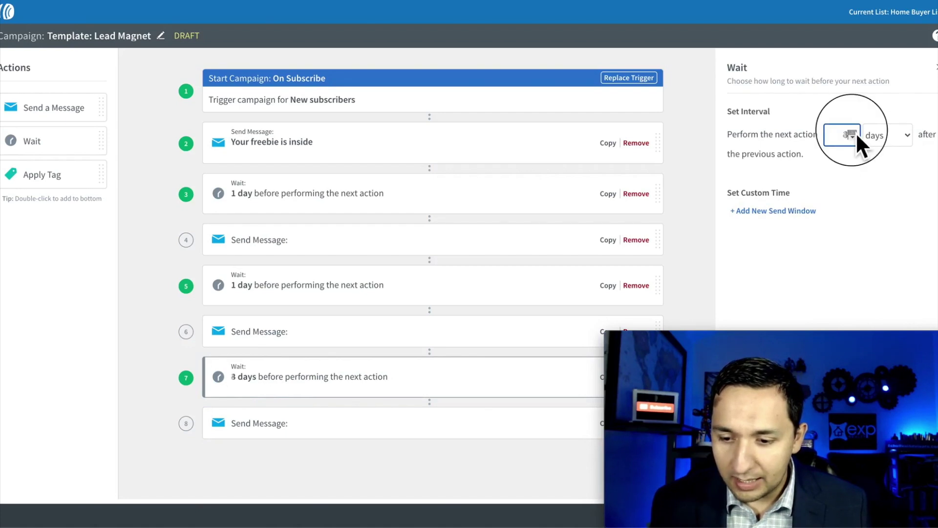
{"action": "left_click", "coordinate": [855, 132]}
{"action": "left_click", "coordinate": [855, 132]}
{"action": "left_click", "coordinate": [889, 136]}
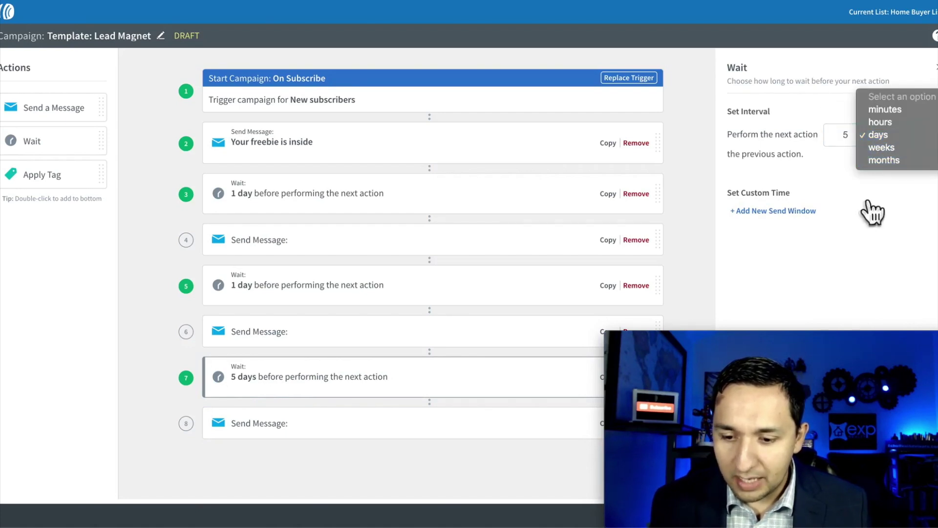
{"action": "left_click", "coordinate": [229, 473]}
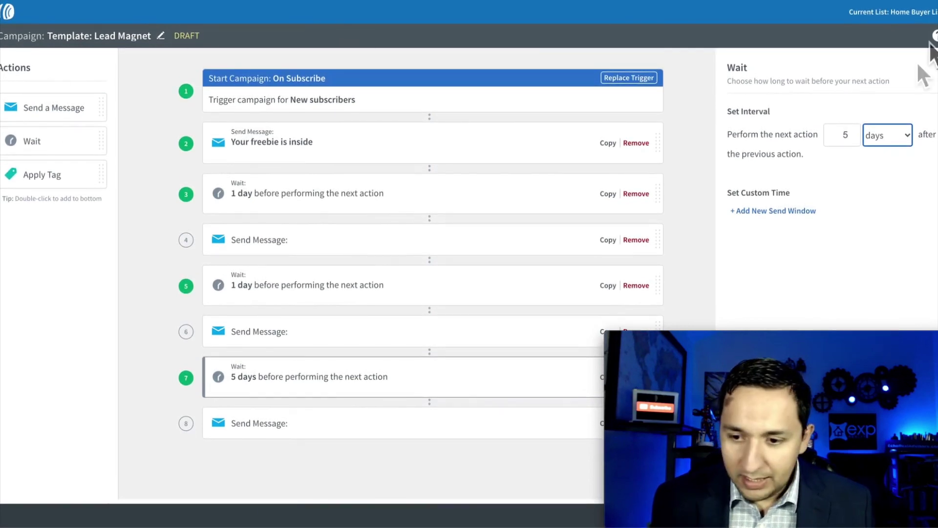
Step: Try to save and exit the campaign, and return to the editor to fix its issues
{"action": "left_click_drag", "start_coordinate": [835, 339], "coordinate": [834, 234]}
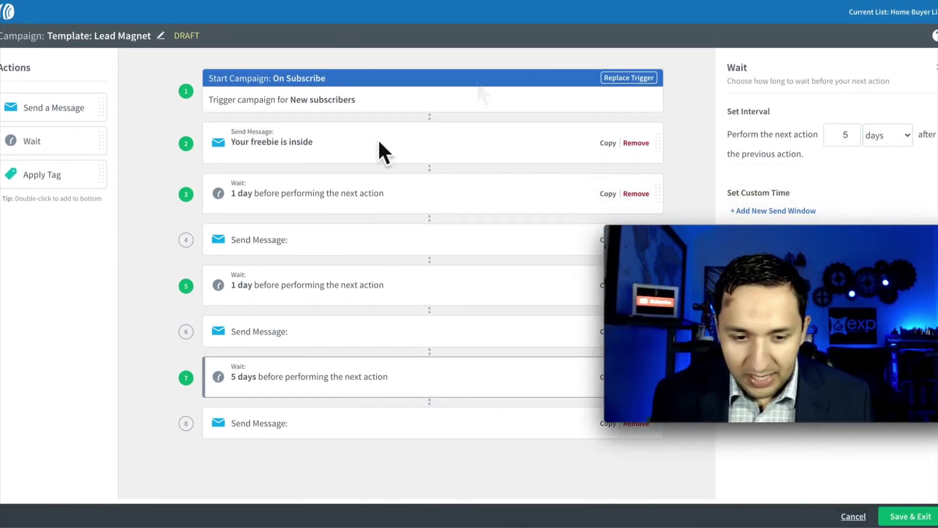
{"action": "left_click", "coordinate": [902, 517]}
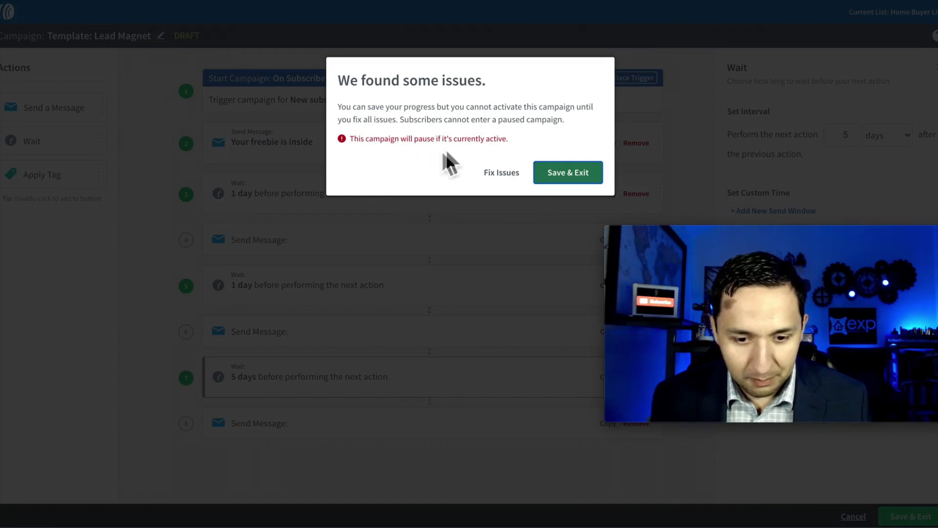
{"action": "left_click", "coordinate": [503, 174]}
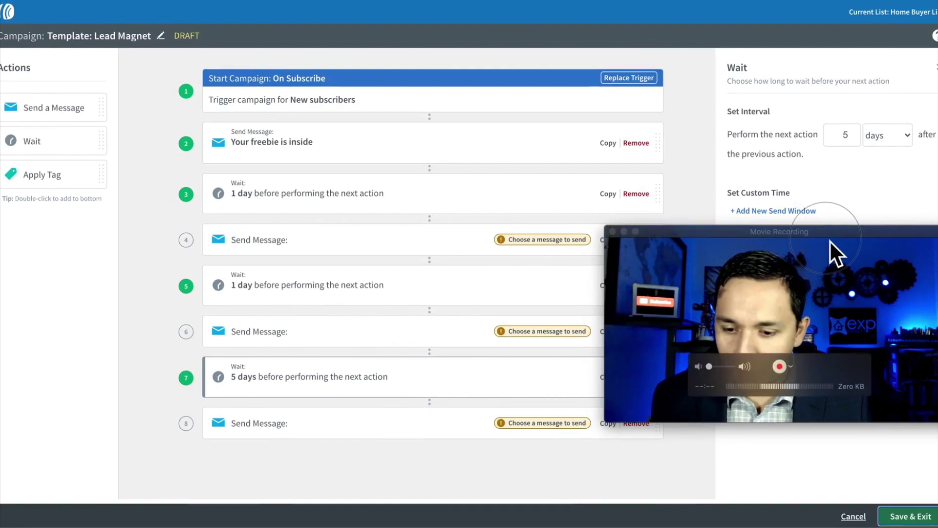
{"action": "left_click_drag", "start_coordinate": [830, 239], "coordinate": [825, 343]}
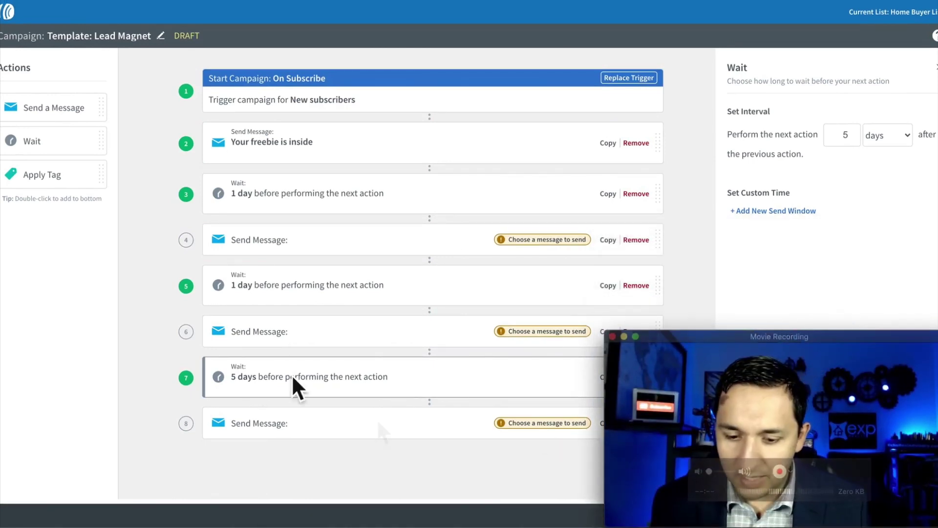
Step: Remove every wait and empty message action that follows the "Your freebie is inside" message
{"action": "left_click", "coordinate": [636, 240]}
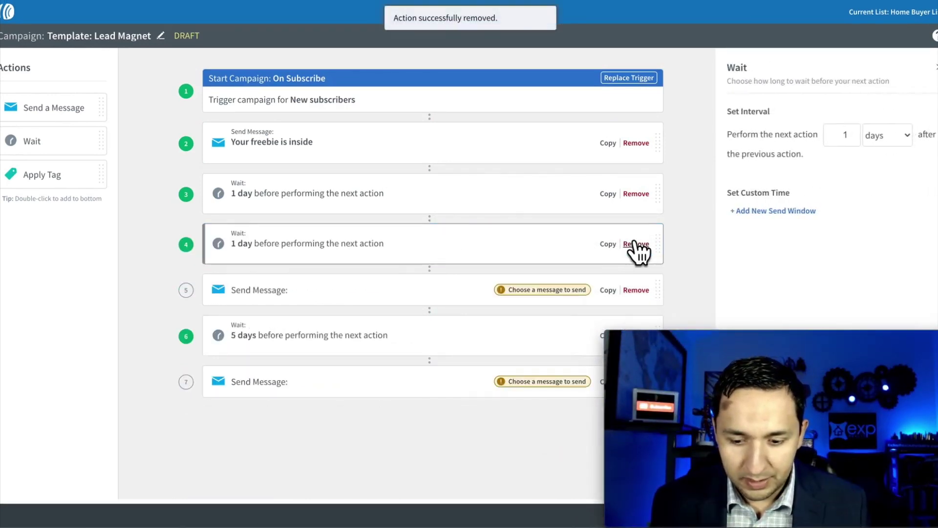
{"action": "left_click", "coordinate": [636, 243]}
{"action": "left_click", "coordinate": [636, 242]}
{"action": "left_click", "coordinate": [636, 241]}
{"action": "left_click", "coordinate": [635, 240]}
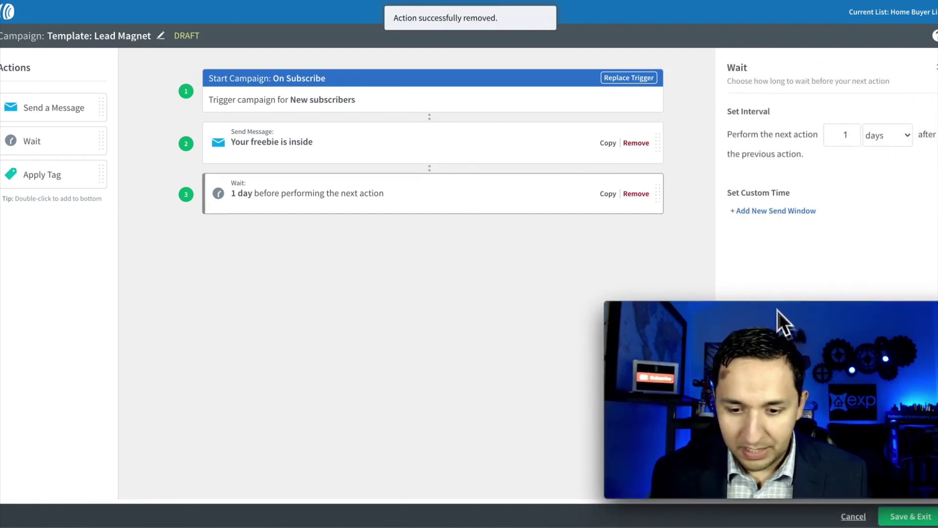
{"action": "left_click", "coordinate": [636, 194]}
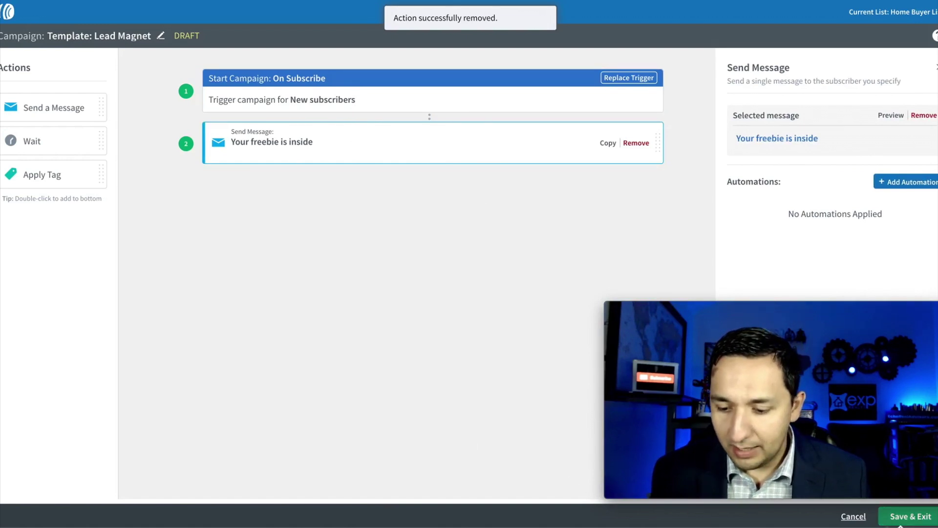
Step: Save and exit the Lead Magnet campaign, and activate it in the campaign list
{"action": "left_click", "coordinate": [910, 516]}
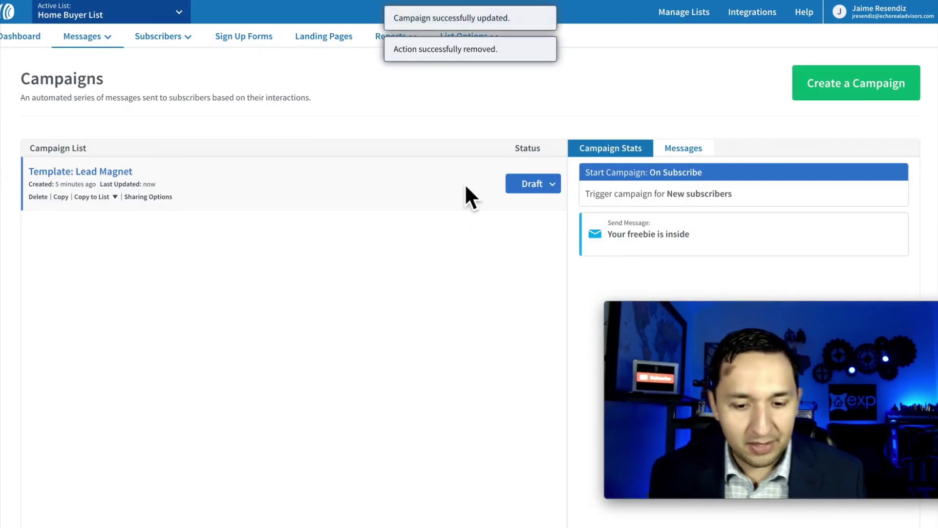
{"action": "left_click", "coordinate": [546, 185]}
{"action": "left_click", "coordinate": [510, 206]}
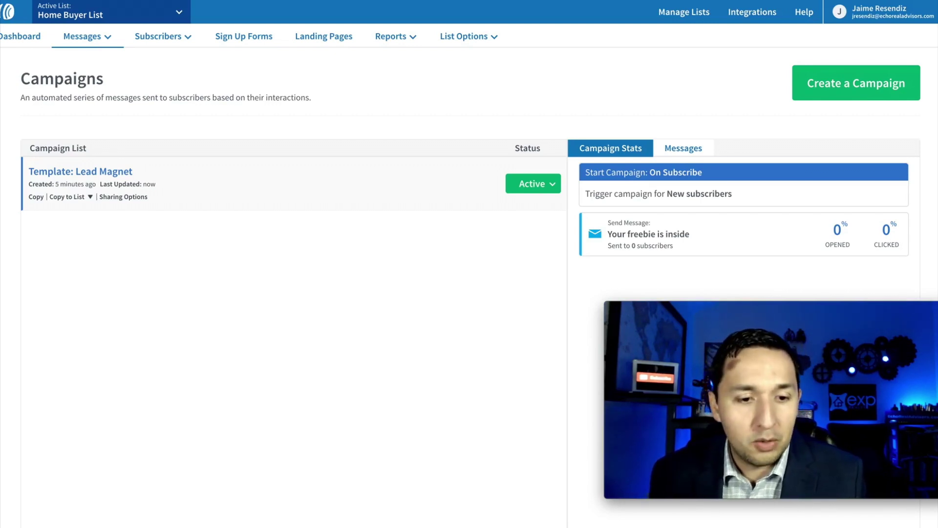
Step: Start a new sign up form for the Home Buyer List and look over its templates, fields and form layout
{"action": "left_click", "coordinate": [250, 42]}
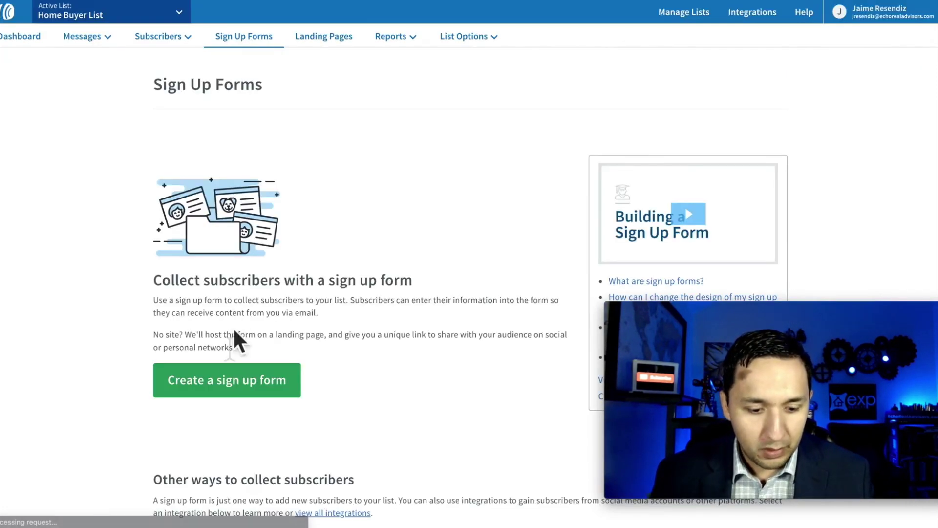
{"action": "left_click", "coordinate": [209, 391]}
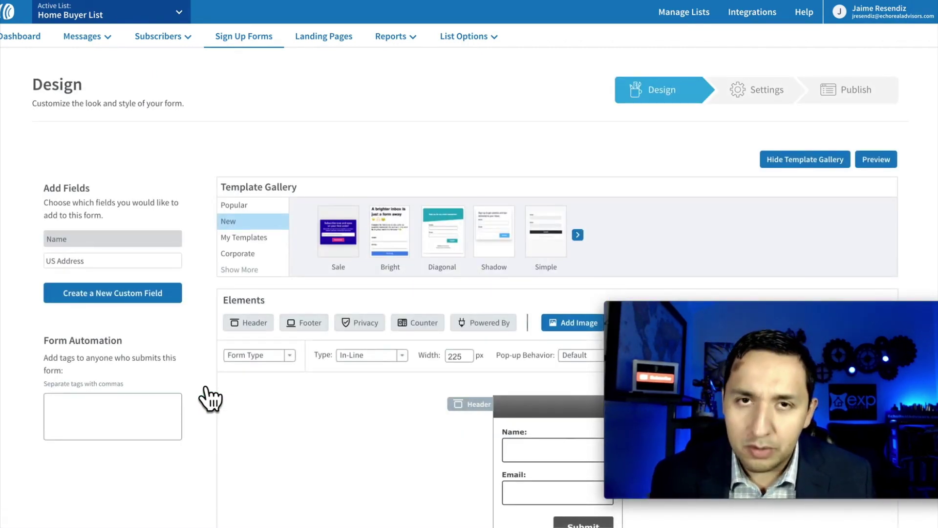
{"action": "scroll", "coordinate": [210, 398], "scroll_direction": "down", "scroll_amount": 4}
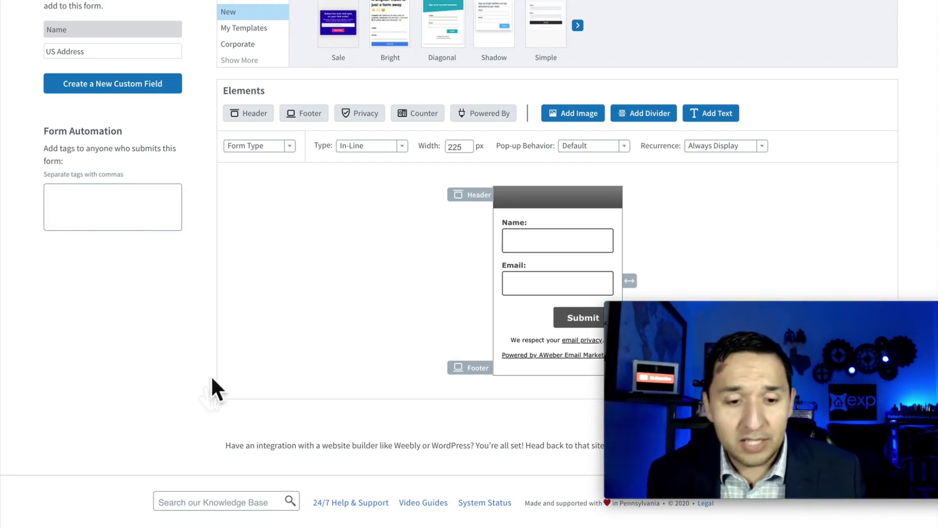
{"action": "scroll", "coordinate": [386, 191], "scroll_direction": "up", "scroll_amount": 4}
{"action": "scroll", "coordinate": [386, 190], "scroll_direction": "down", "scroll_amount": 4}
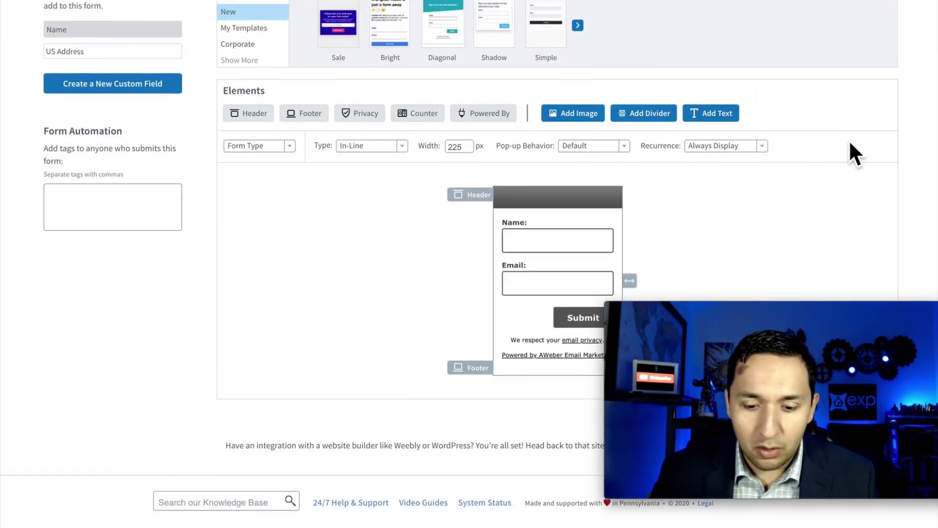
{"action": "scroll", "coordinate": [774, 119], "scroll_direction": "up", "scroll_amount": 3}
{"action": "scroll", "coordinate": [461, 214], "scroll_direction": "down", "scroll_amount": 3}
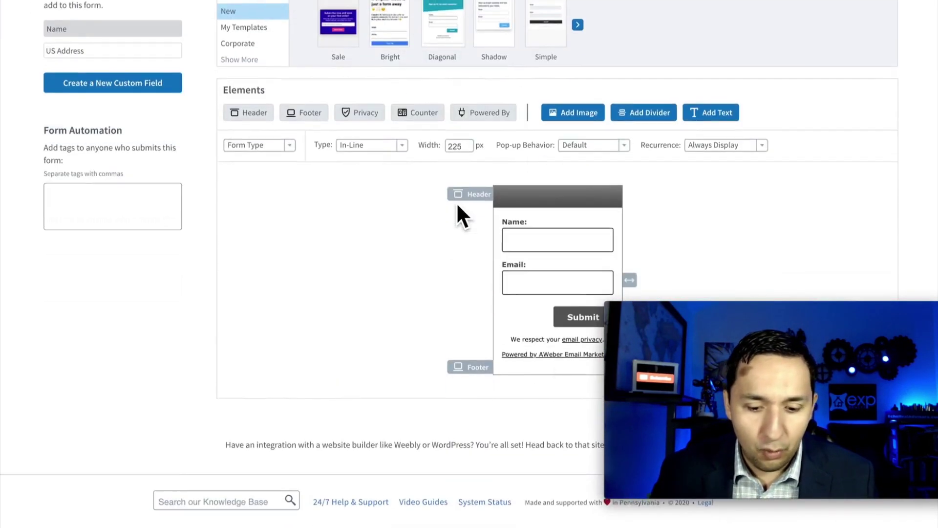
{"action": "mouse_move", "coordinate": [579, 237]}
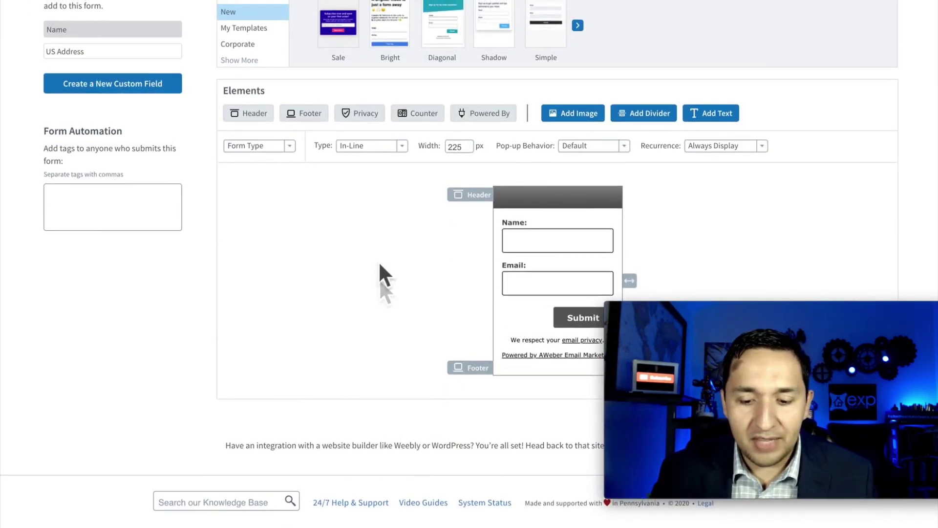
{"action": "left_click_drag", "start_coordinate": [847, 317], "coordinate": [849, 165]}
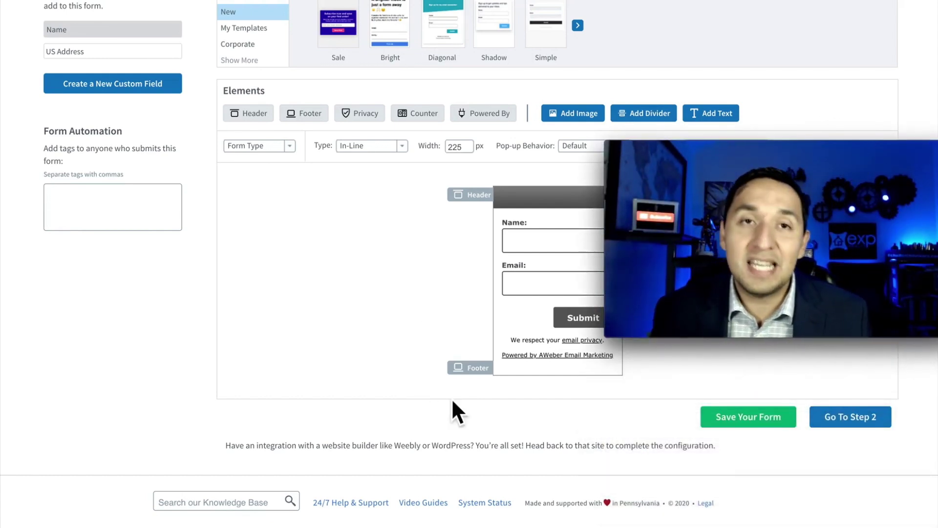
{"action": "scroll", "coordinate": [492, 414], "scroll_direction": "up", "scroll_amount": 5}
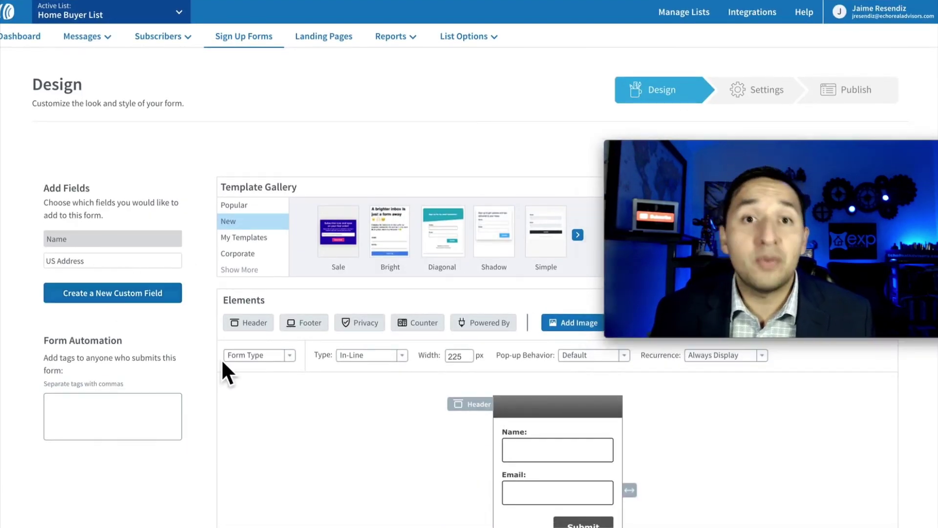
Step: Save the sign up form design, proceed to its settings and name the form Home Buyer List
{"action": "scroll", "coordinate": [223, 362], "scroll_direction": "down", "scroll_amount": 5}
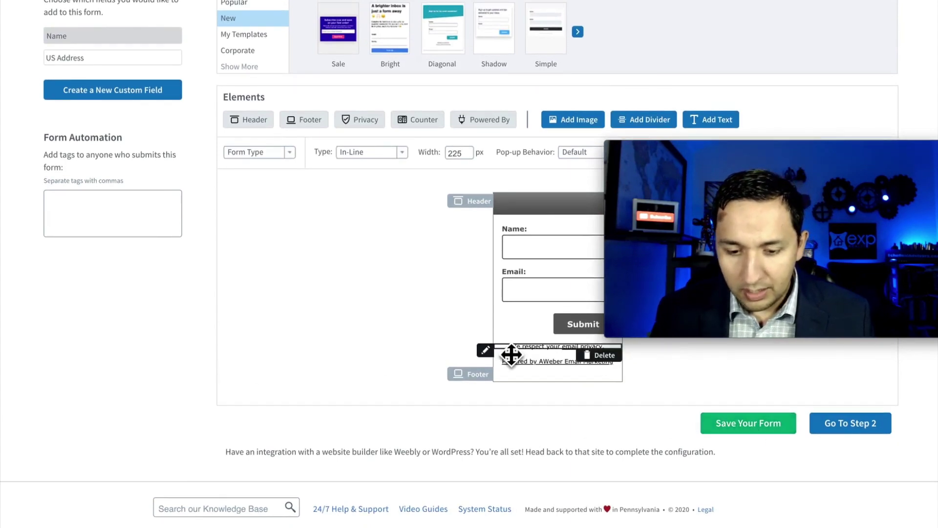
{"action": "left_click", "coordinate": [748, 424]}
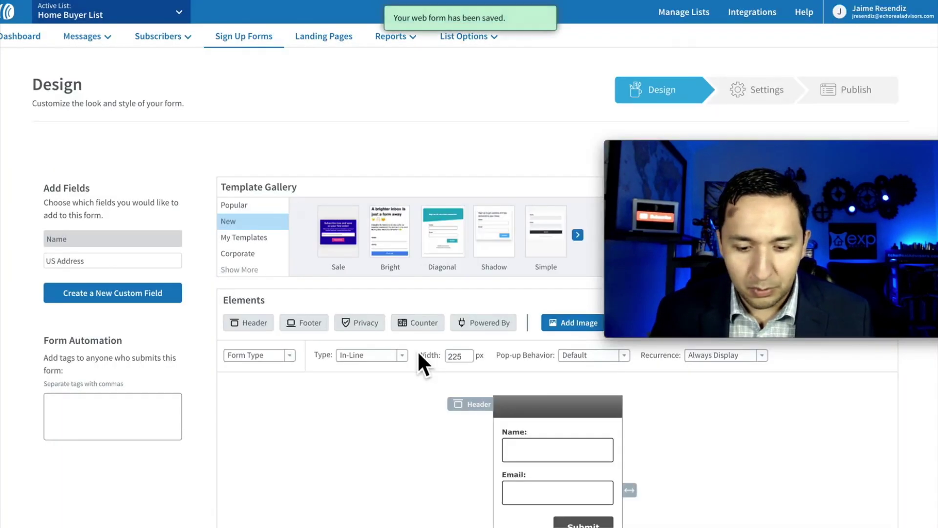
{"action": "scroll", "coordinate": [417, 350], "scroll_direction": "down", "scroll_amount": 4}
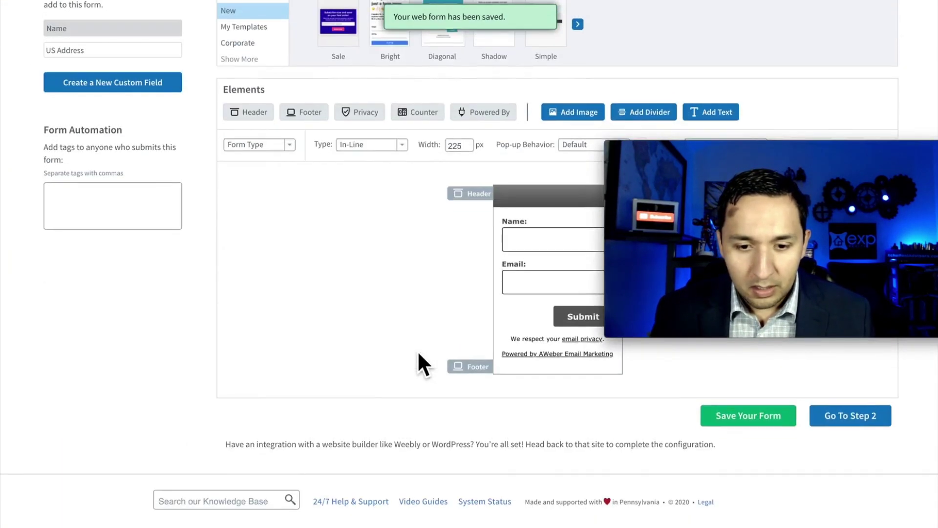
{"action": "left_click", "coordinate": [855, 425]}
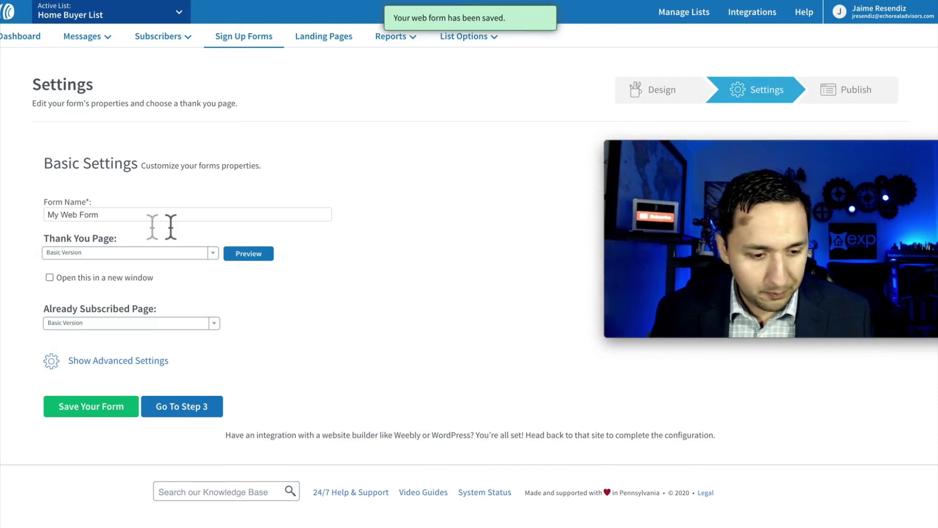
{"action": "triple_click", "coordinate": [140, 221]}
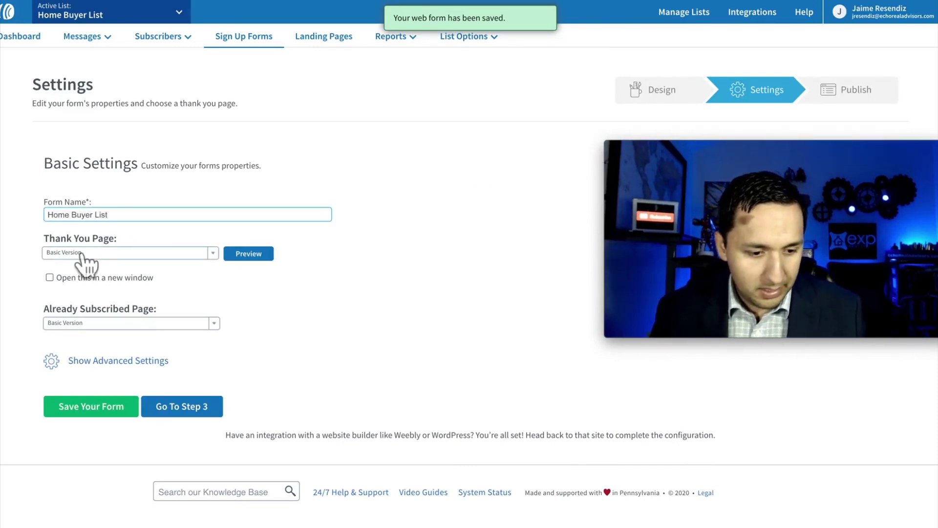
Step: Set the form's thank you page to a custom page and ready its URL for entry
{"action": "left_click", "coordinate": [148, 254]}
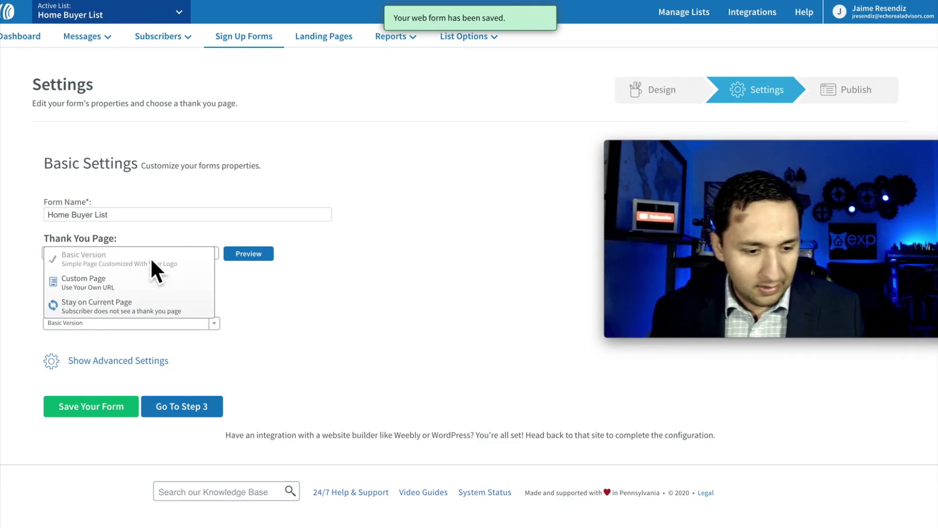
{"action": "left_click", "coordinate": [301, 286]}
{"action": "left_click", "coordinate": [77, 255]}
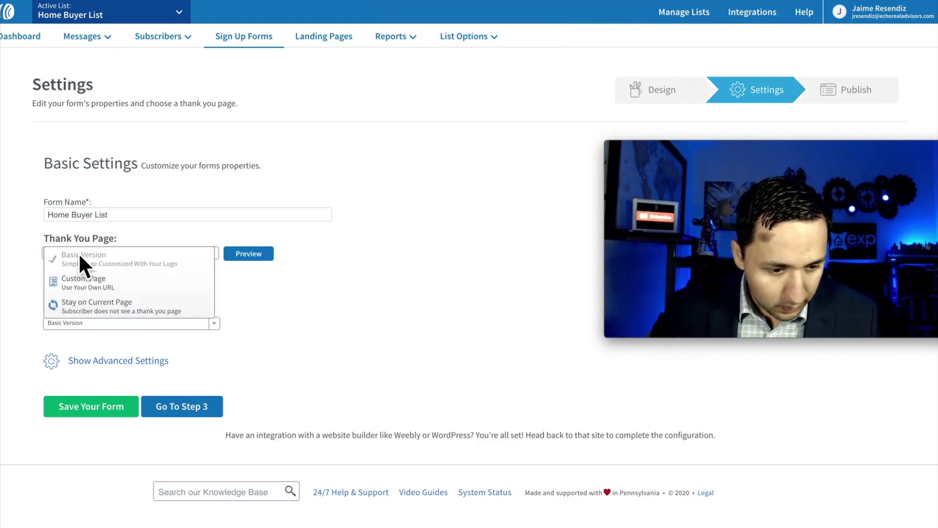
{"action": "left_click", "coordinate": [81, 282]}
{"action": "left_click", "coordinate": [115, 277]}
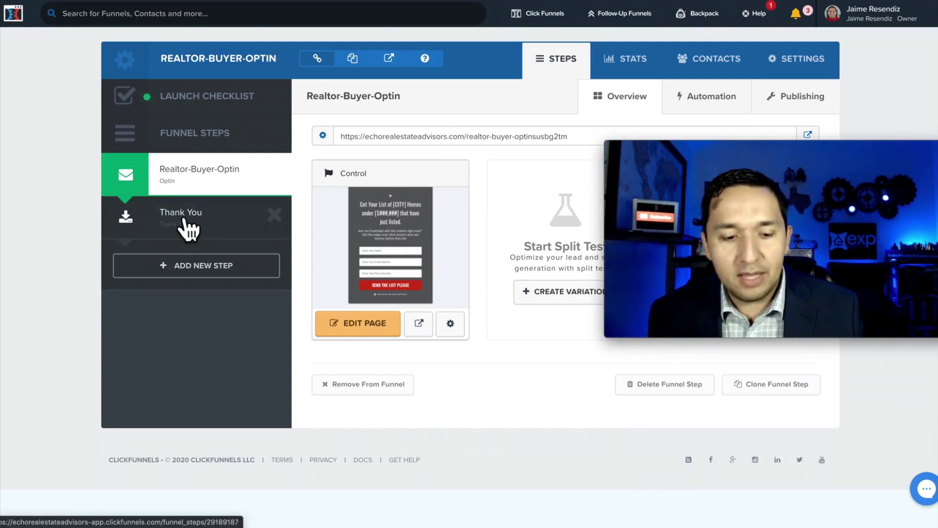
{"action": "left_click", "coordinate": [185, 225]}
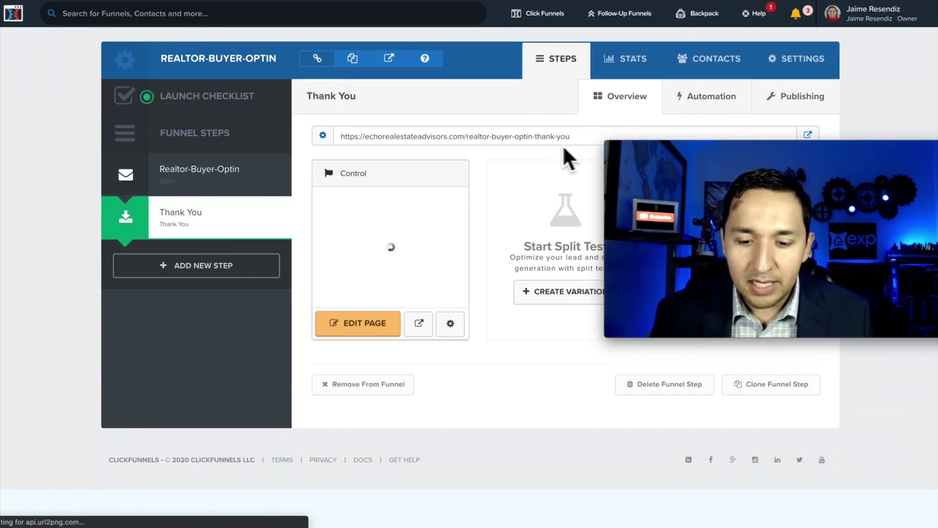
{"action": "left_click_drag", "start_coordinate": [577, 141], "coordinate": [345, 144]}
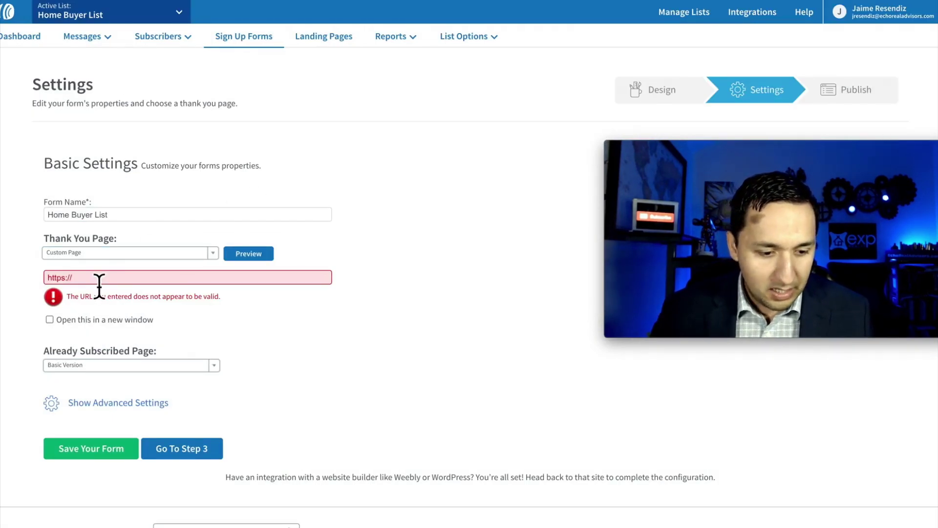
{"action": "type", "text": "https://echorealestateadvisors.com/realtor-buyer-optin-thank-you"}
{"action": "left_click", "coordinate": [450, 303]}
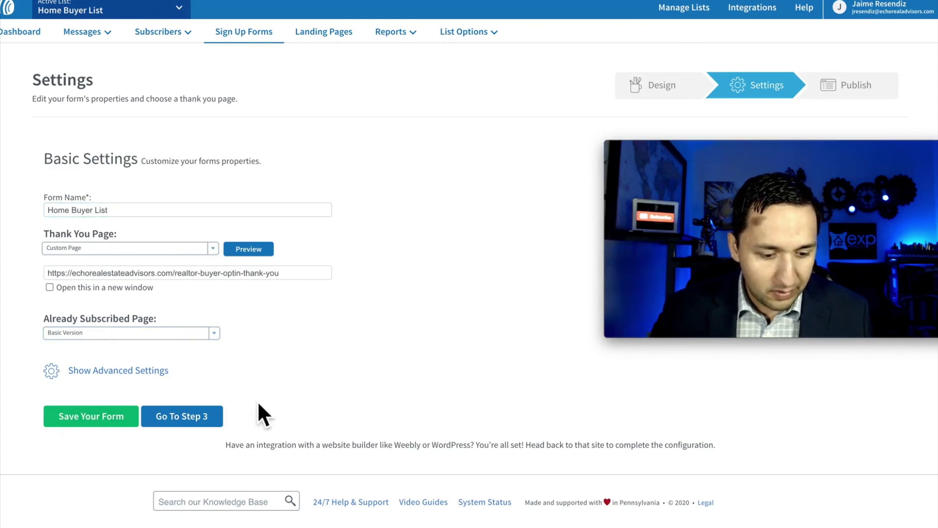
Step: Save the form, proceed to publishing, and choose self-installation with the raw HTML version without form styles
{"action": "left_click", "coordinate": [110, 417]}
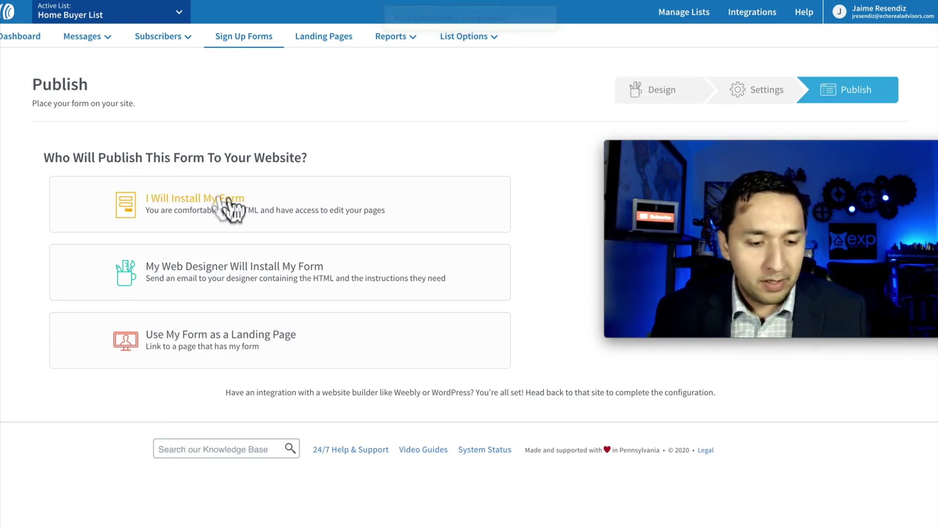
{"action": "left_click", "coordinate": [194, 202]}
{"action": "scroll", "coordinate": [270, 287], "scroll_direction": "down", "scroll_amount": 2}
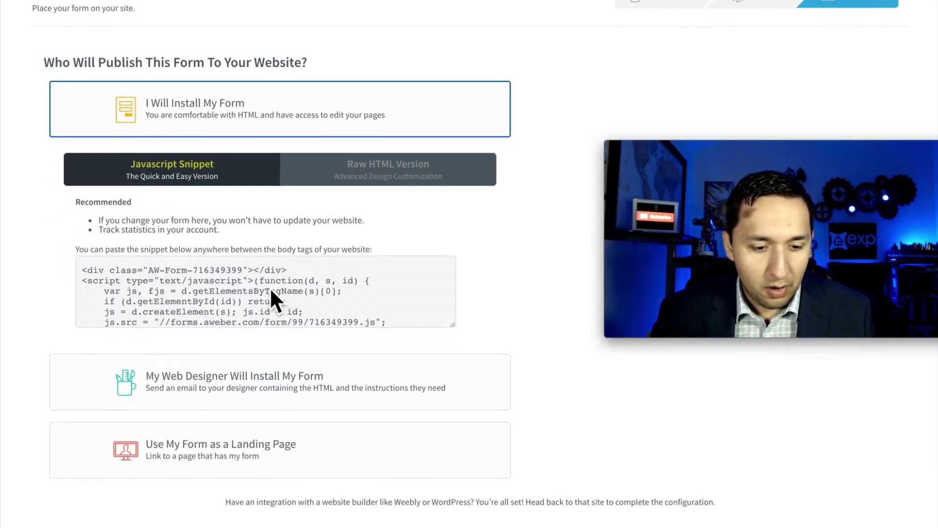
{"action": "left_click", "coordinate": [376, 186]}
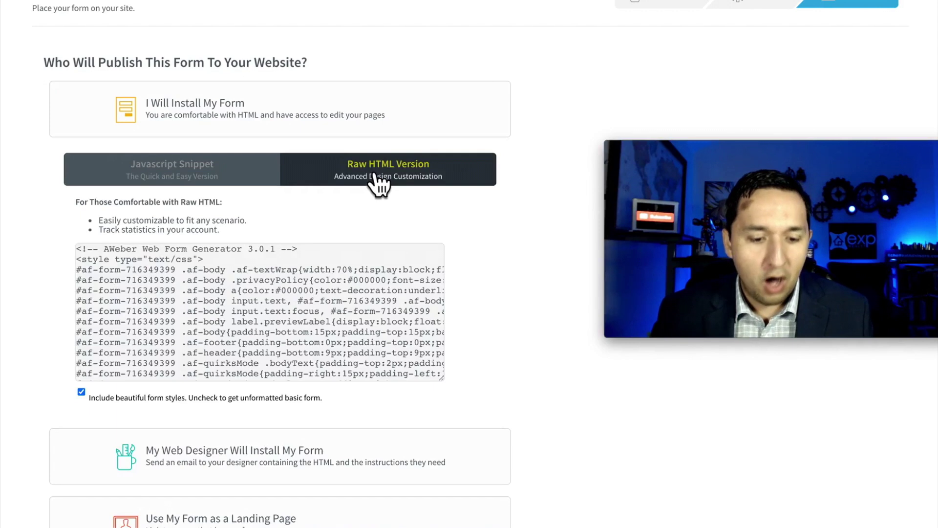
{"action": "left_click", "coordinate": [83, 394]}
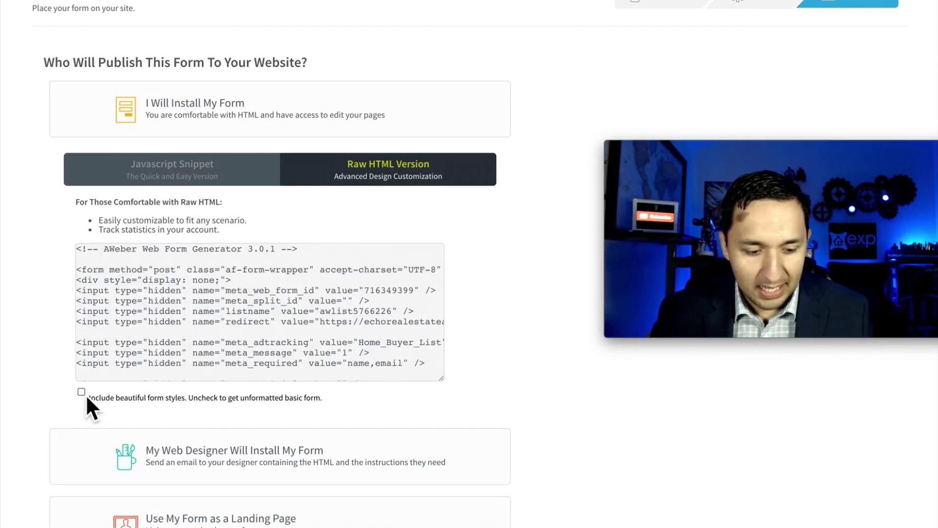
Step: Select and copy the form's raw HTML from the opening form tag through the closing form tag, excluding the script
{"action": "left_click", "coordinate": [108, 299]}
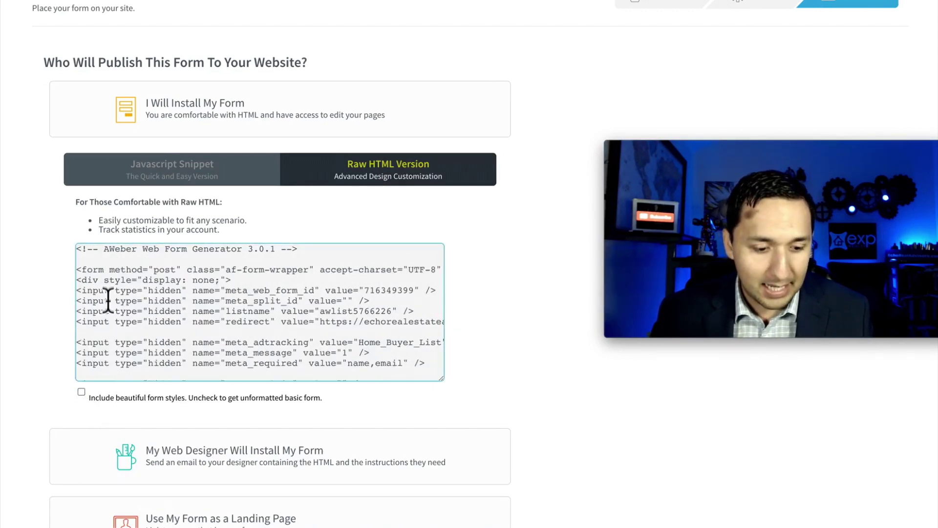
{"action": "scroll", "coordinate": [122, 362], "scroll_direction": "down", "scroll_amount": 3}
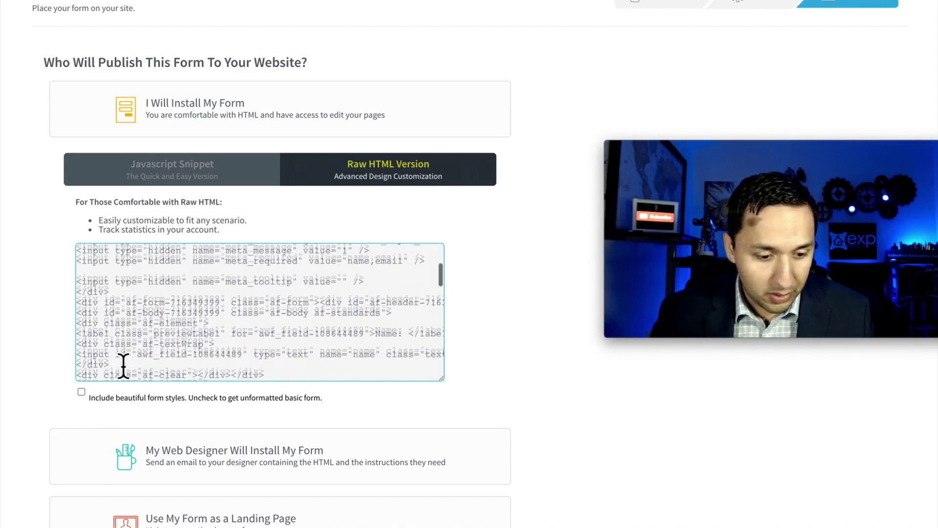
{"action": "scroll", "coordinate": [123, 365], "scroll_direction": "down", "scroll_amount": 1}
{"action": "scroll", "coordinate": [123, 365], "scroll_direction": "down", "scroll_amount": 6}
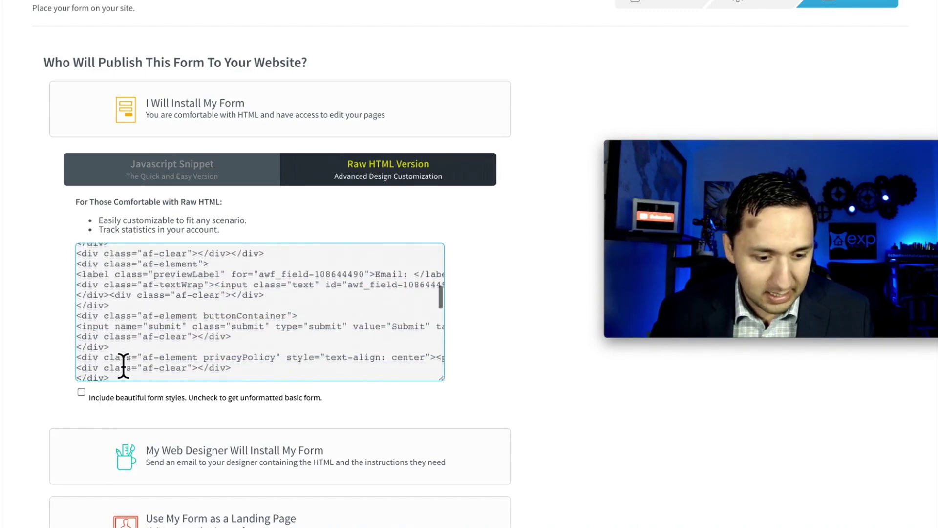
{"action": "scroll", "coordinate": [123, 367], "scroll_direction": "down", "scroll_amount": 2}
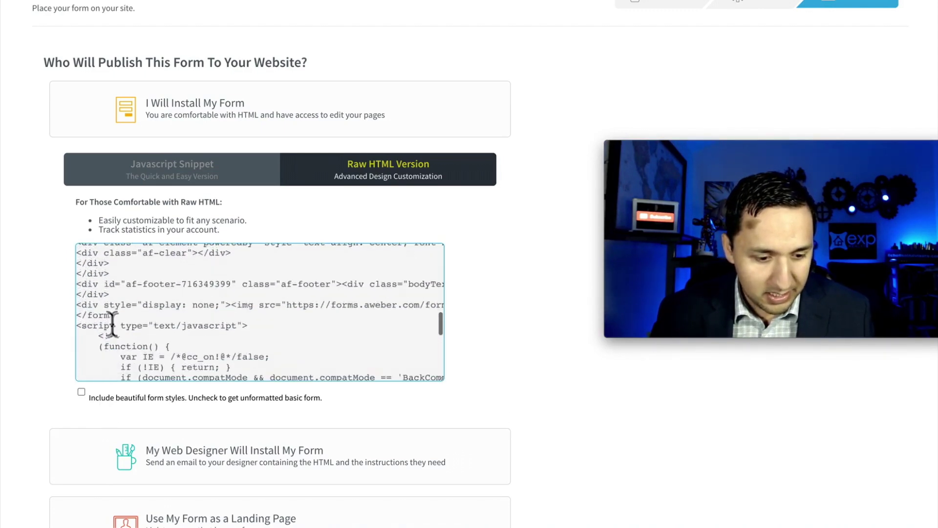
{"action": "left_click", "coordinate": [98, 324]}
{"action": "left_click", "coordinate": [116, 316]}
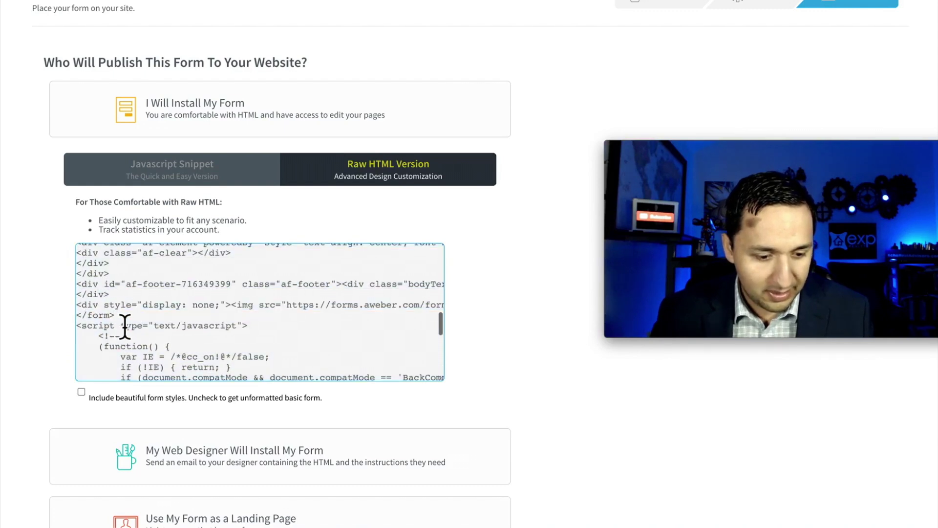
{"action": "left_click_drag", "start_coordinate": [125, 325], "coordinate": [77, 273]}
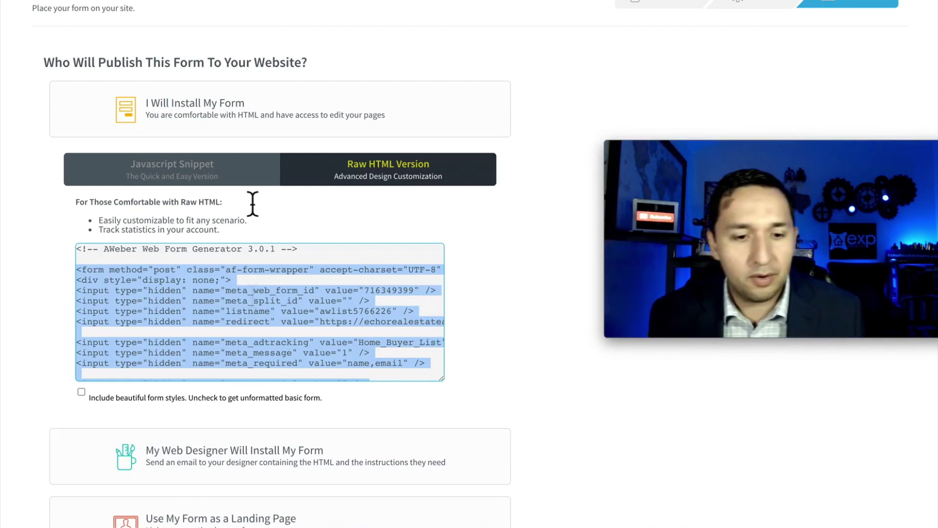
Step: Switch to ClickFunnels and open the Realtor-Buyer-Optin page of the funnel for editing
{"action": "key", "text": "ctrl+Tab"}
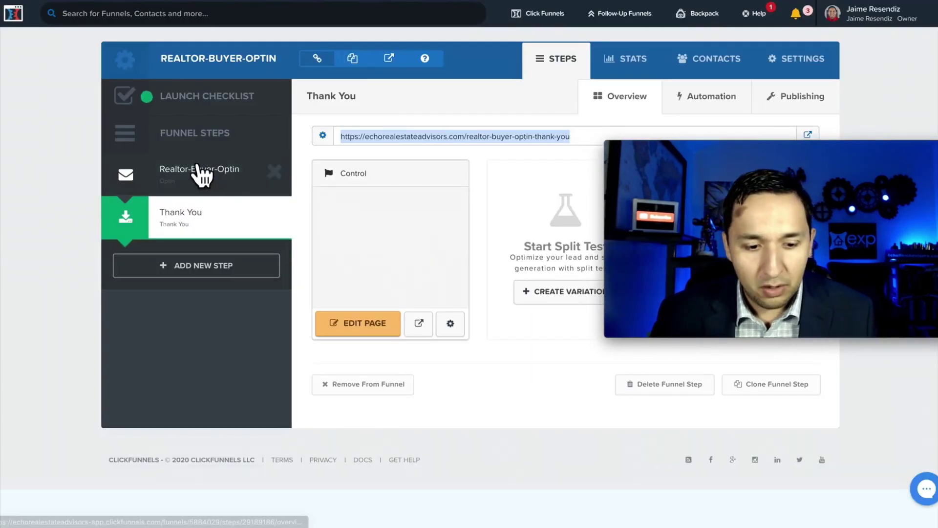
{"action": "left_click", "coordinate": [196, 181]}
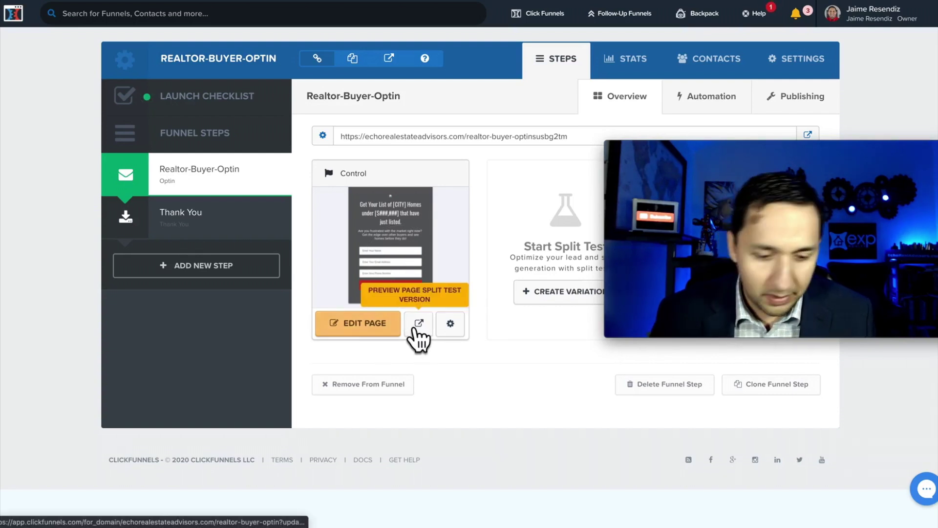
{"action": "left_click", "coordinate": [382, 336]}
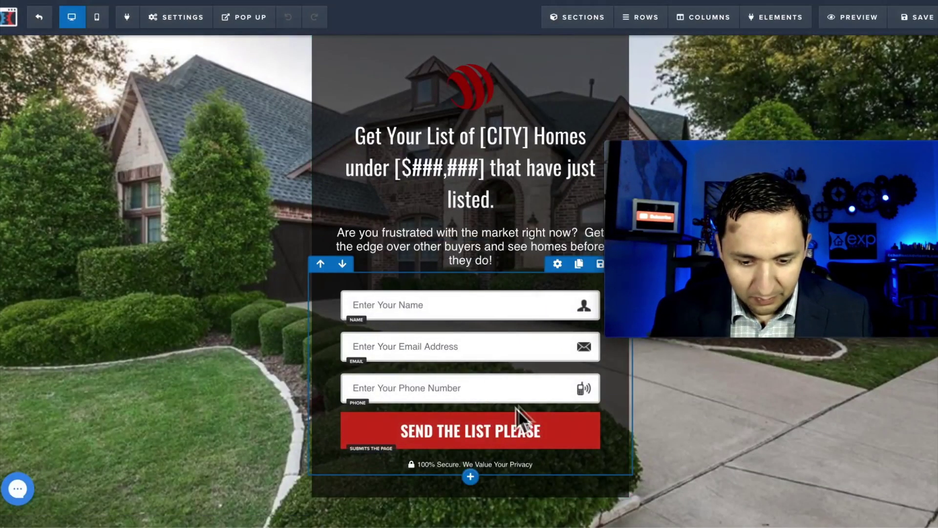
Step: Delete the phone number field from the opt-in form
{"action": "left_click", "coordinate": [479, 402]}
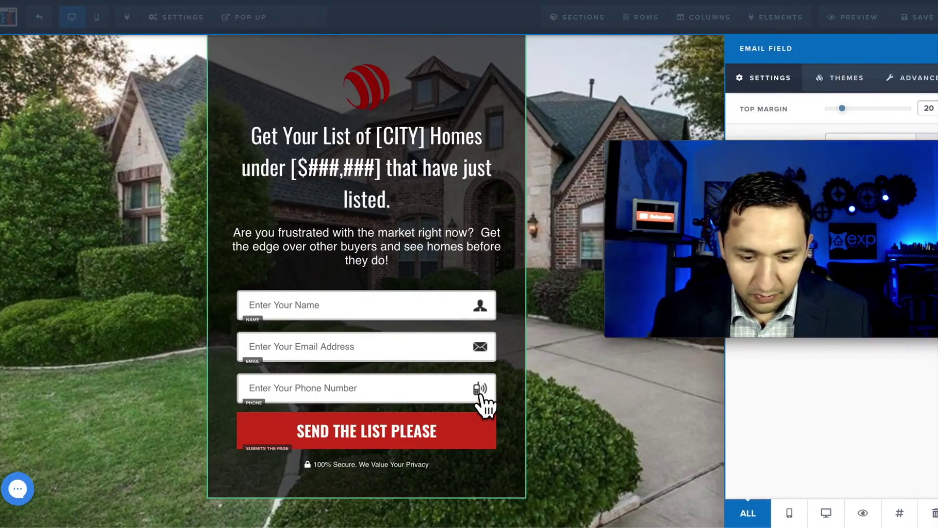
{"action": "left_click", "coordinate": [173, 360]}
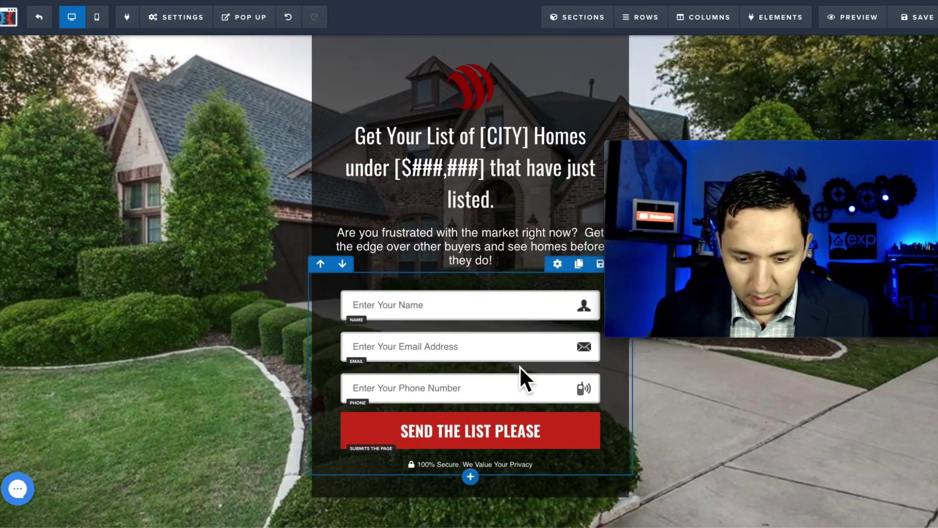
{"action": "left_click", "coordinate": [590, 366]}
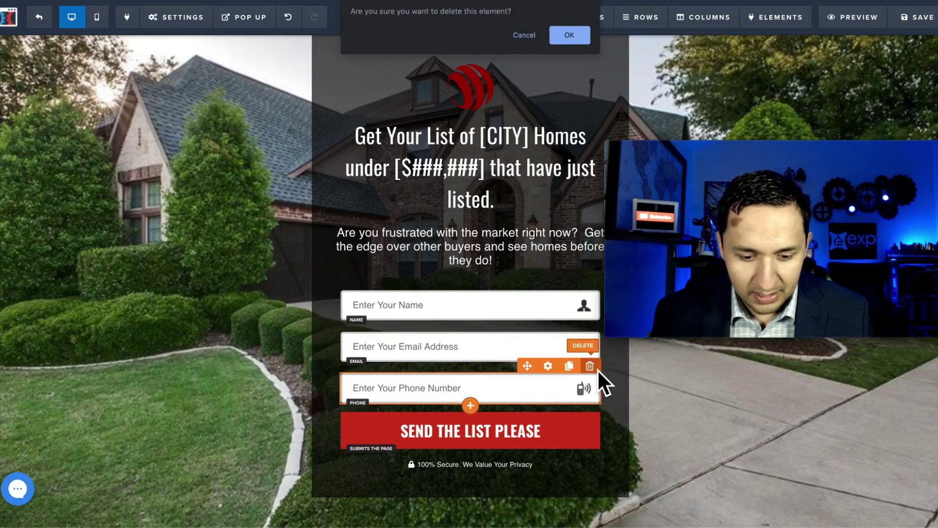
{"action": "left_click", "coordinate": [570, 36]}
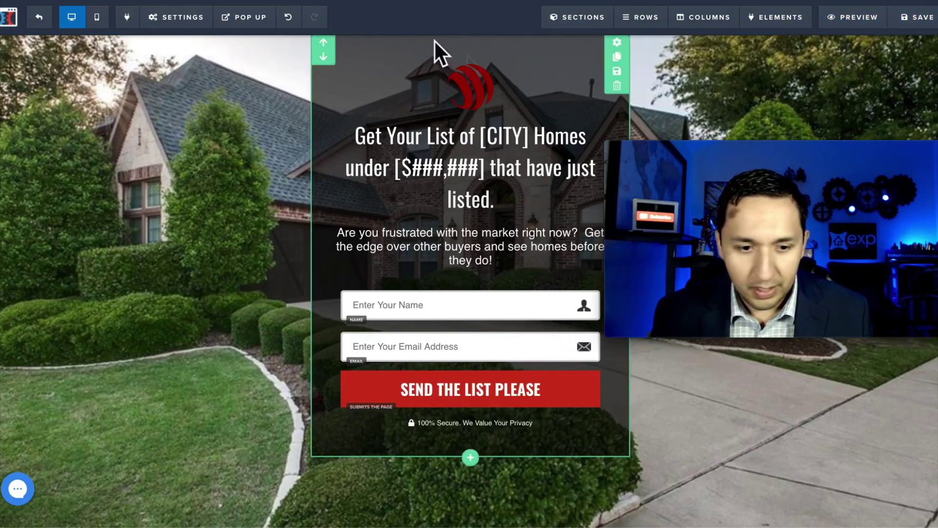
Step: In the page's email integration settings, choose the null (Html Form) integration with the action for integrating an existing form
{"action": "mouse_move", "coordinate": [165, 13]}
{"action": "left_click", "coordinate": [177, 42]}
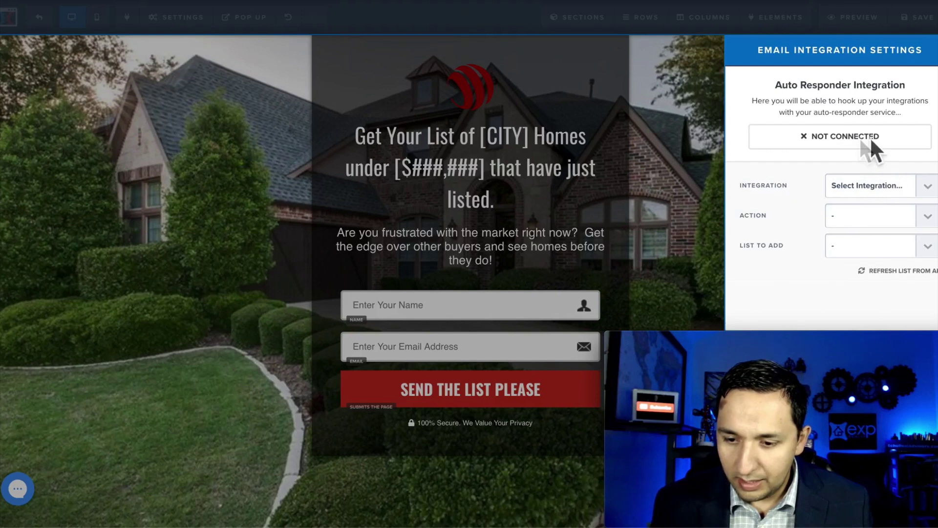
{"action": "left_click", "coordinate": [915, 187]}
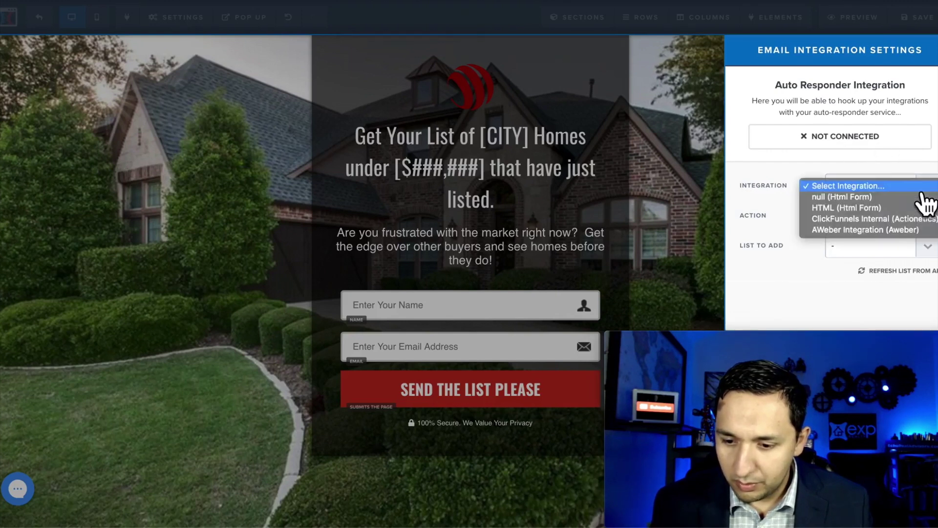
{"action": "left_click", "coordinate": [861, 197]}
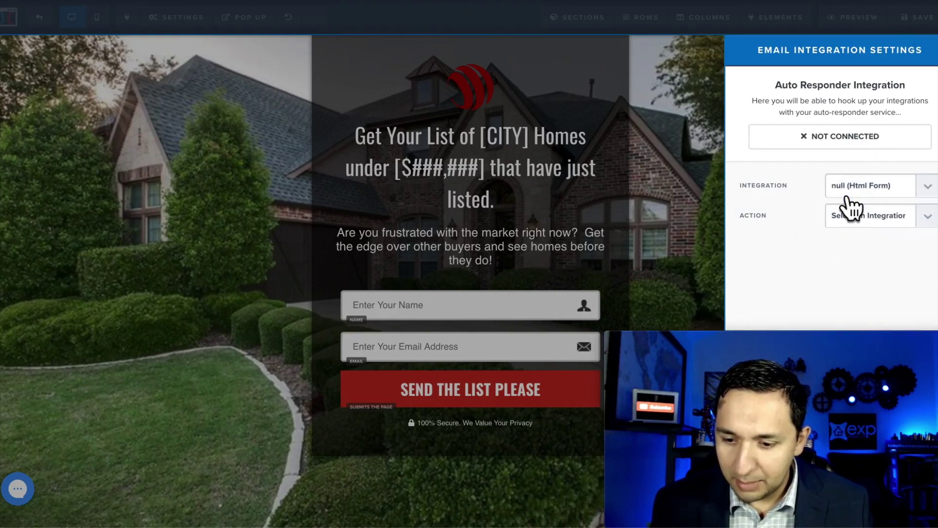
{"action": "left_click", "coordinate": [867, 221]}
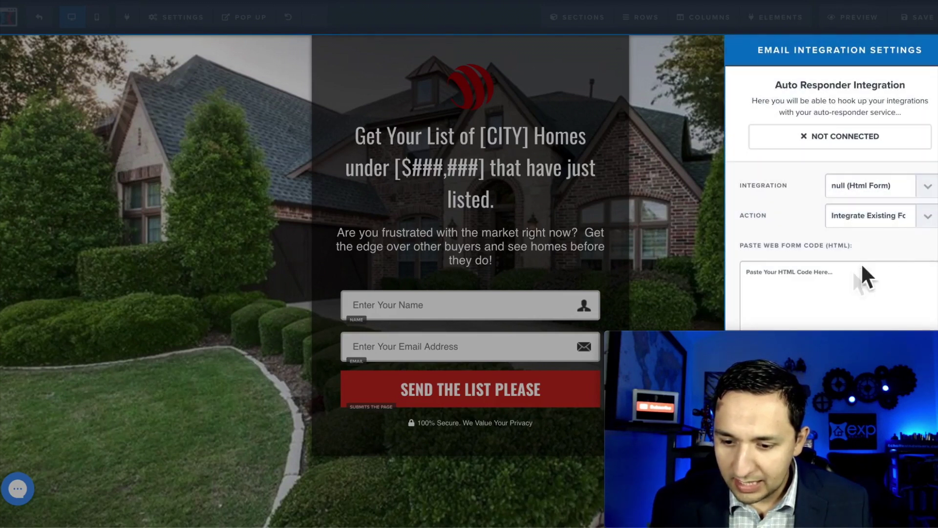
Step: Paste the copied AWeber form HTML as the web form code, then parse and save the web form
{"action": "left_click", "coordinate": [844, 285]}
{"action": "key", "text": "ctrl+v"}
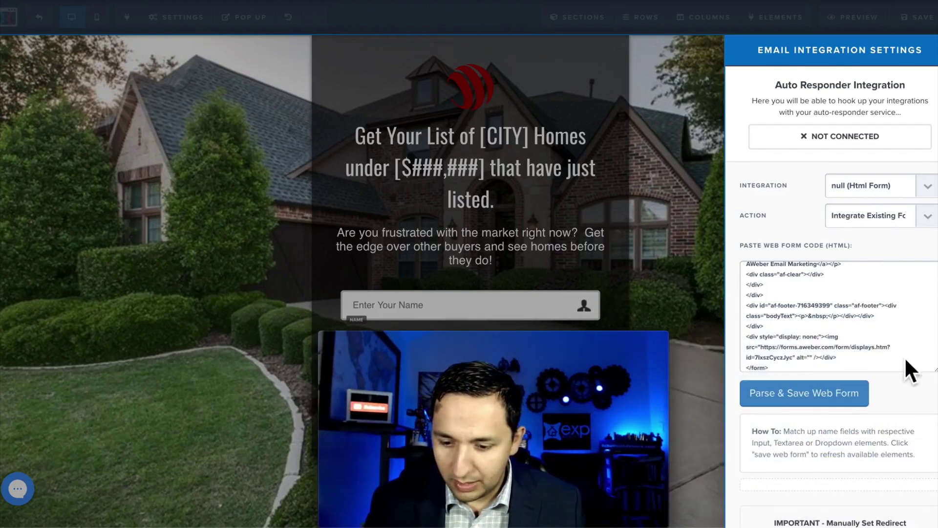
{"action": "scroll", "coordinate": [904, 356], "scroll_direction": "down", "scroll_amount": 1}
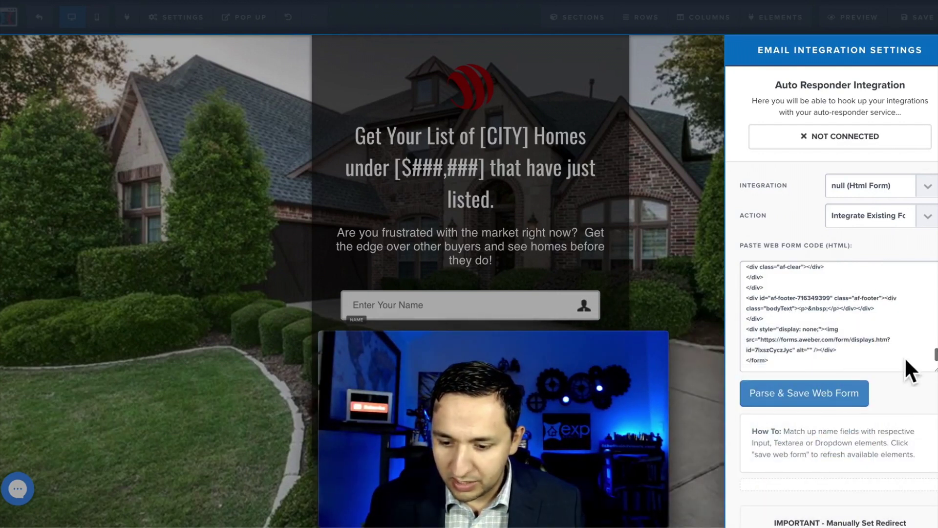
{"action": "left_click", "coordinate": [808, 401]}
{"action": "scroll", "coordinate": [846, 356], "scroll_direction": "down", "scroll_amount": 5}
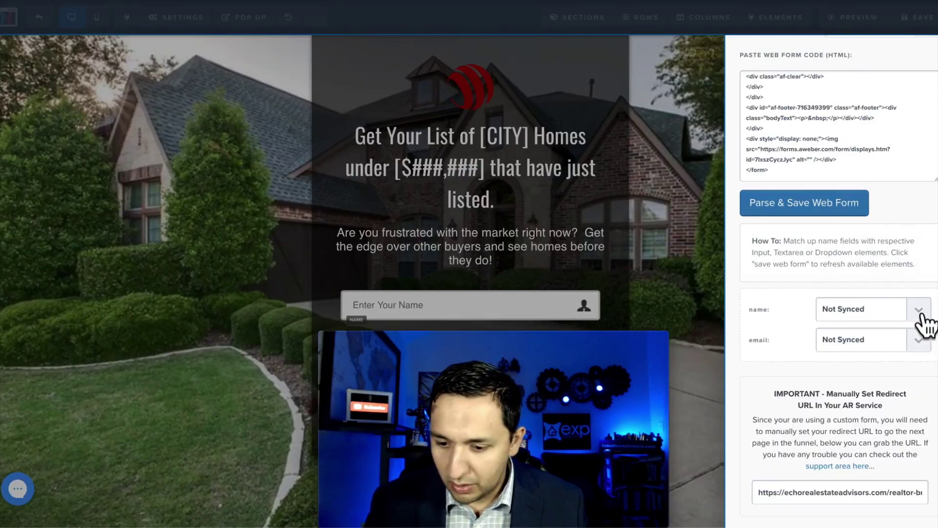
Step: Sync the web form's name field with name and its email field with email
{"action": "left_click", "coordinate": [919, 315]}
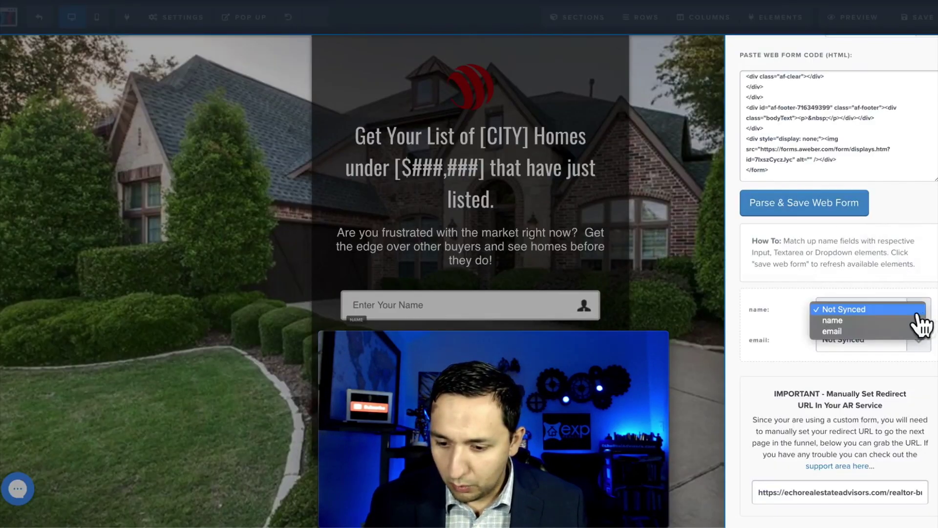
{"action": "left_click", "coordinate": [867, 321]}
{"action": "left_click", "coordinate": [919, 341]}
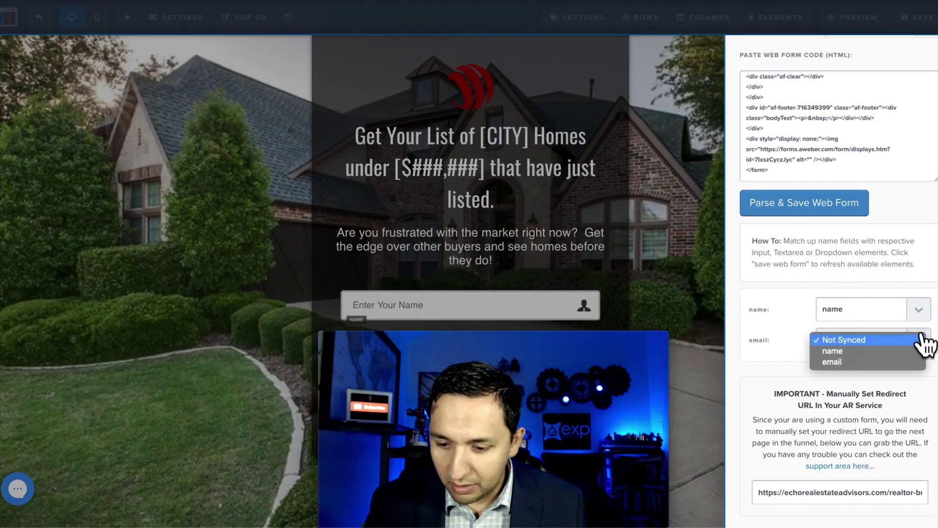
{"action": "left_click", "coordinate": [851, 362]}
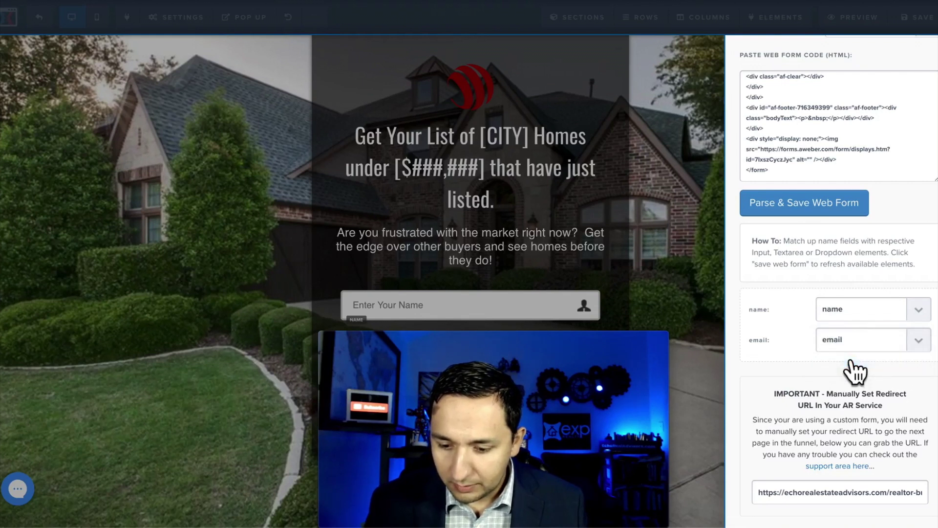
Step: Select the redirect URL for the next funnel page, close the integration settings and save the opt-in page
{"action": "left_click", "coordinate": [807, 498]}
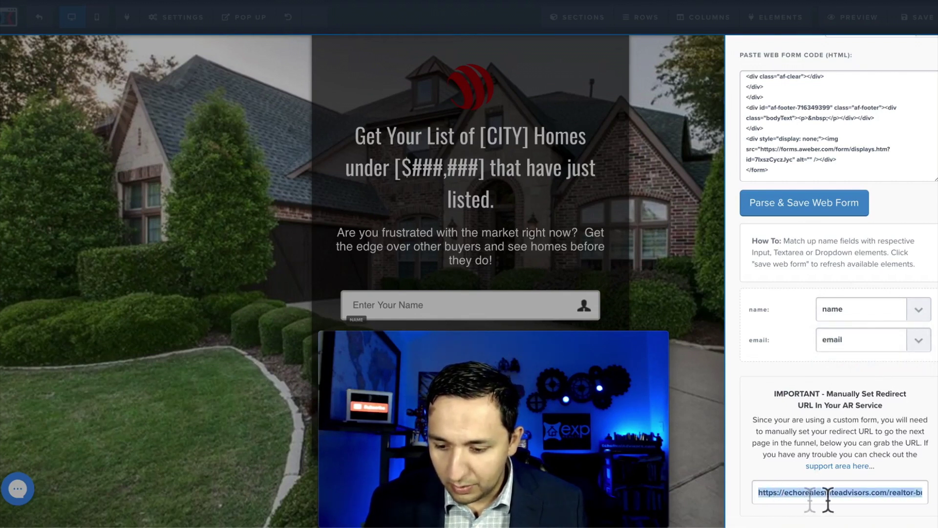
{"action": "mouse_move", "coordinate": [652, 371]}
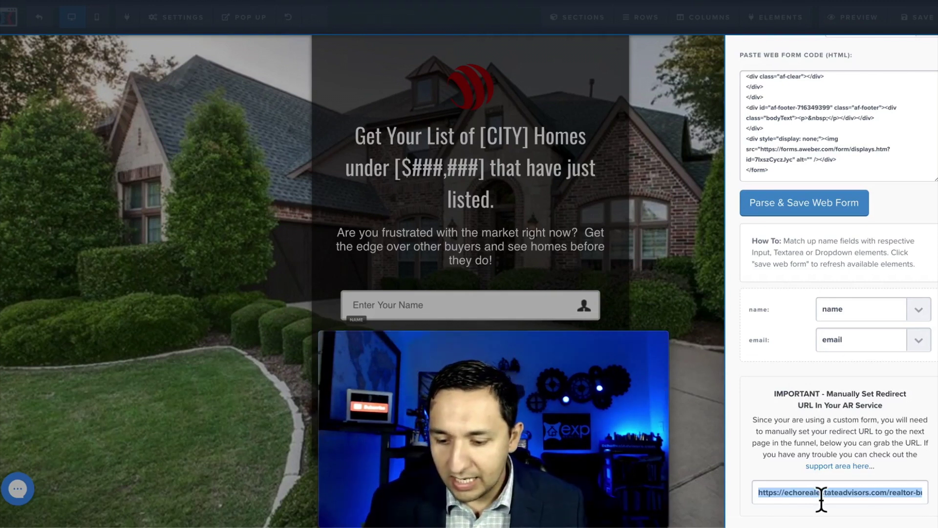
{"action": "left_click", "coordinate": [860, 499]}
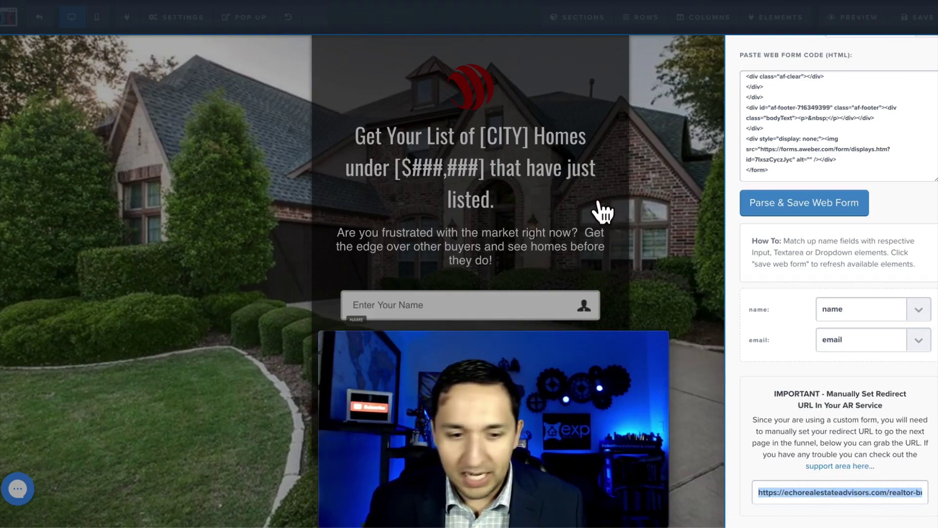
{"action": "left_click", "coordinate": [720, 296]}
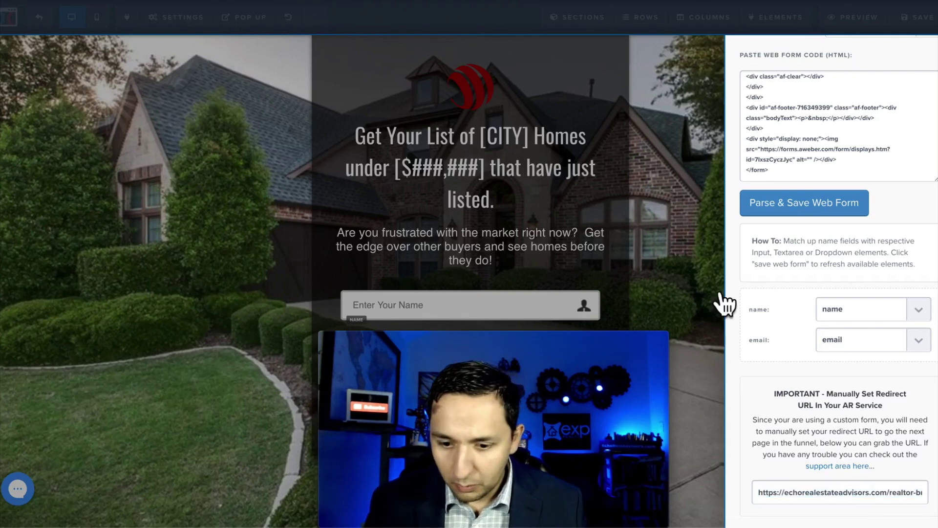
{"action": "left_click", "coordinate": [914, 22]}
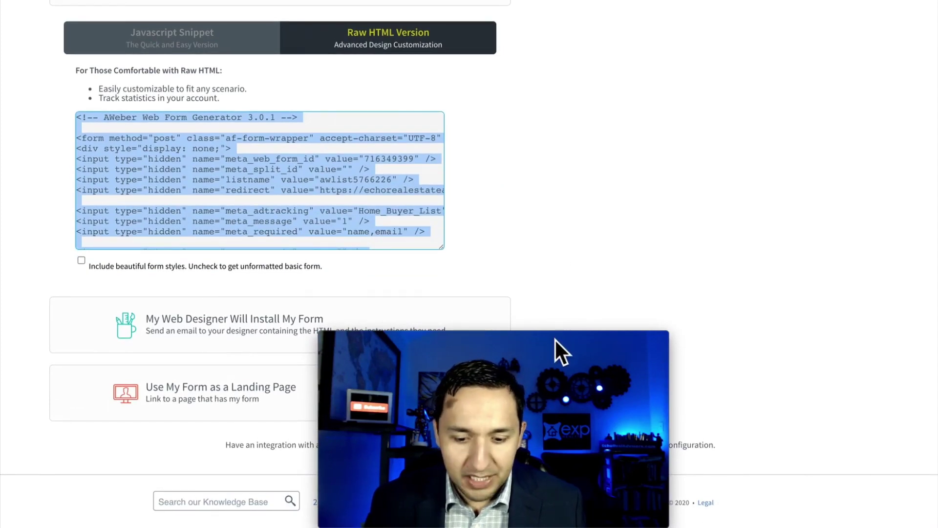
Step: In AWeber, open the Campaigns page of the Home Buyer List
{"action": "left_click_drag", "start_coordinate": [555, 338], "coordinate": [843, 338]}
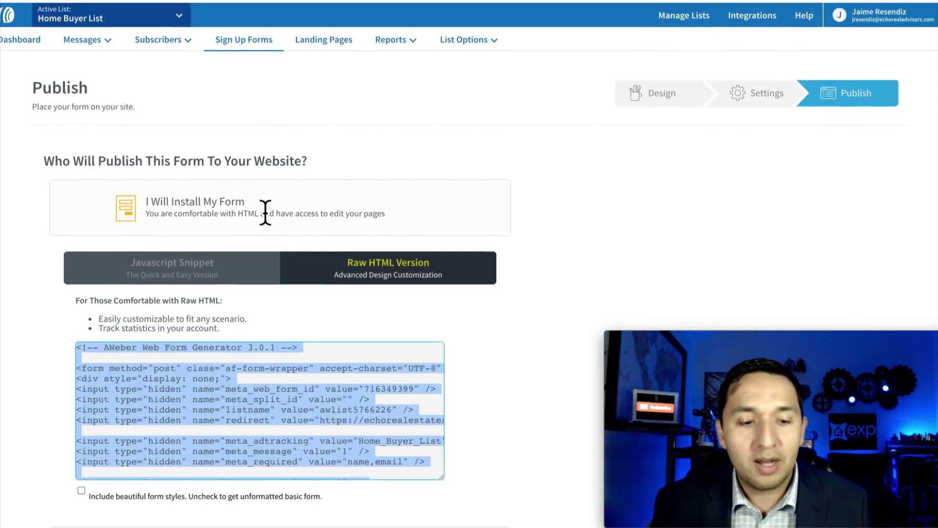
{"action": "left_click", "coordinate": [859, 336]}
{"action": "left_click", "coordinate": [850, 91]}
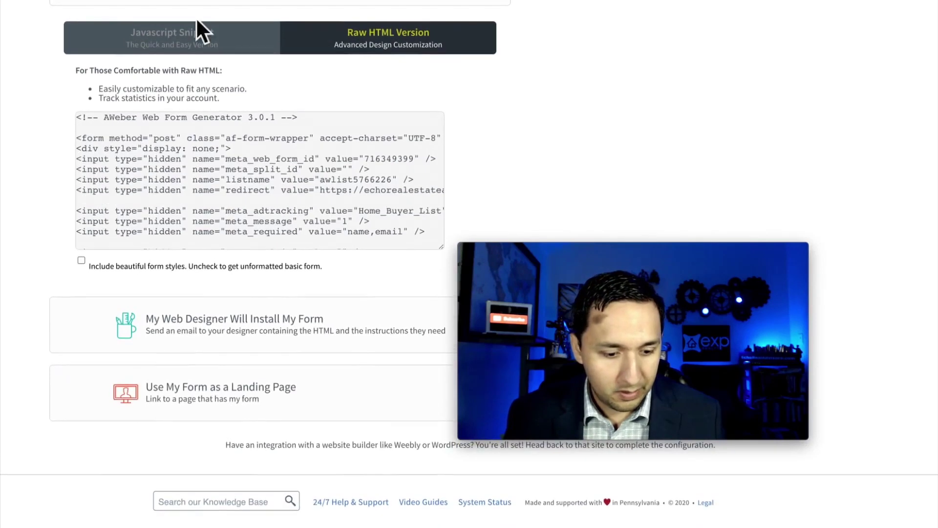
{"action": "scroll", "coordinate": [203, 183], "scroll_direction": "up", "scroll_amount": 5}
{"action": "mouse_move", "coordinate": [157, 41]}
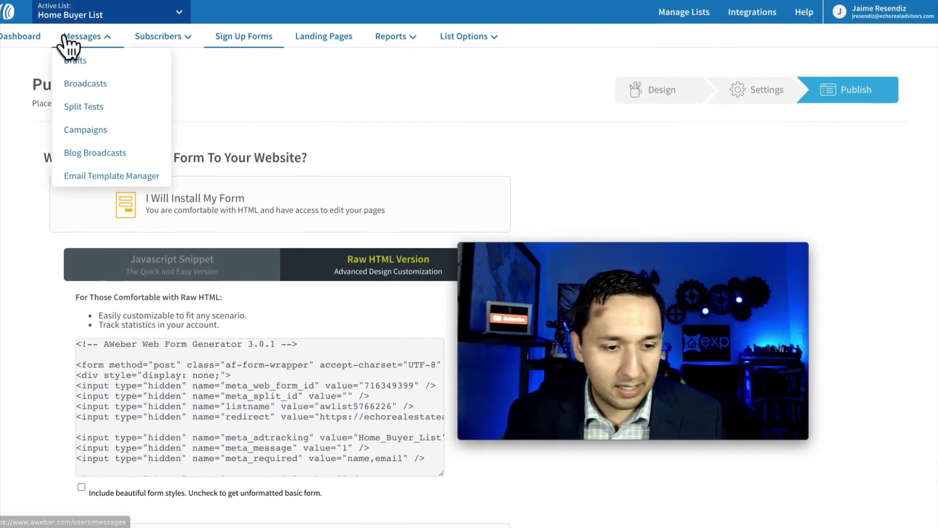
{"action": "mouse_move", "coordinate": [101, 40]}
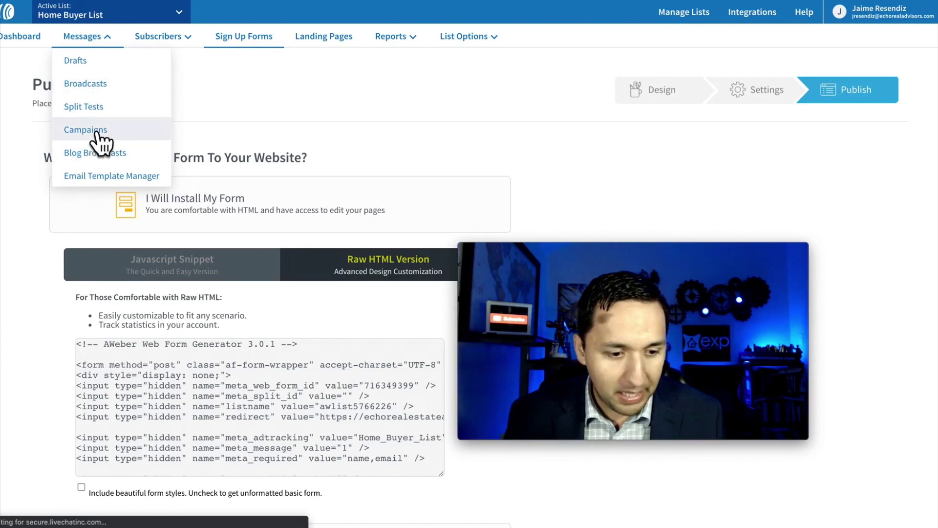
{"action": "left_click", "coordinate": [74, 131]}
{"action": "scroll", "coordinate": [212, 223], "scroll_direction": "down", "scroll_amount": 1}
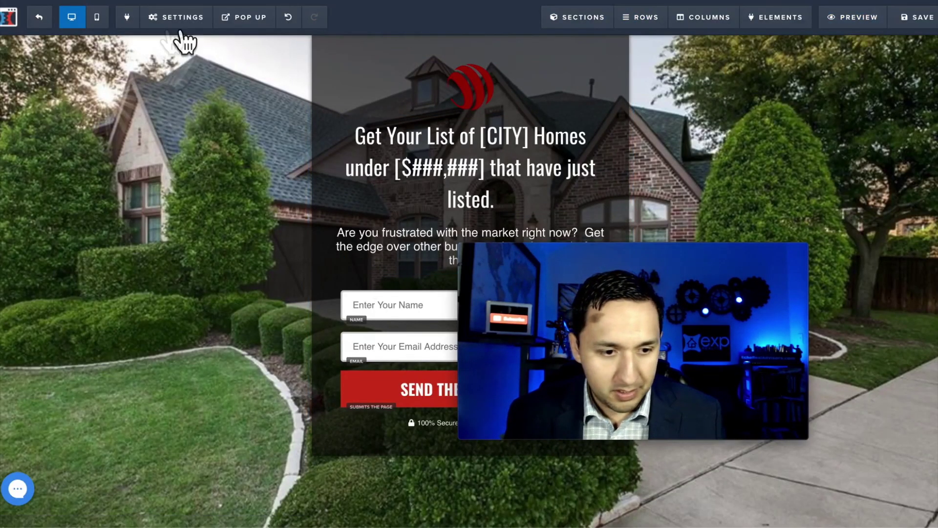
Step: Return to the ClickFunnels funnel overview, copy the Realtor-Buyer-Optin page URL and open it in an incognito window
{"action": "left_click", "coordinate": [19, 18]}
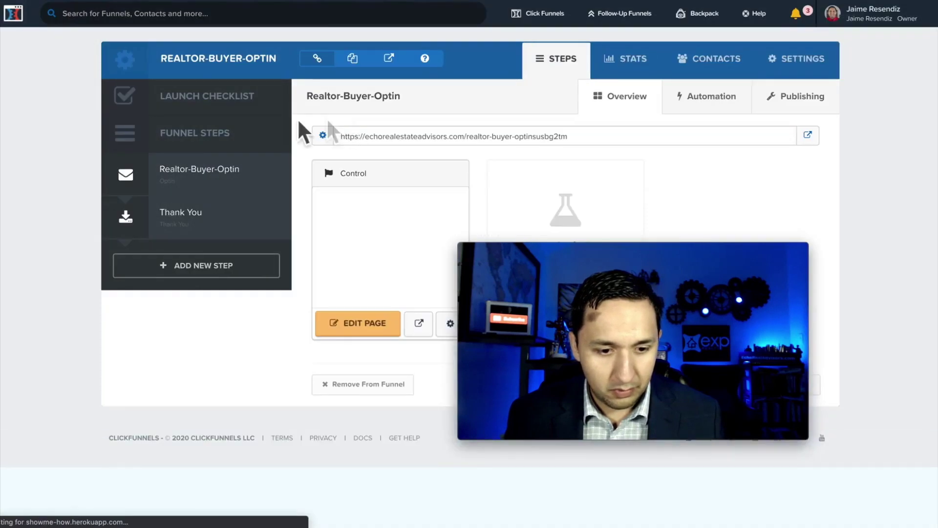
{"action": "left_click", "coordinate": [367, 143]}
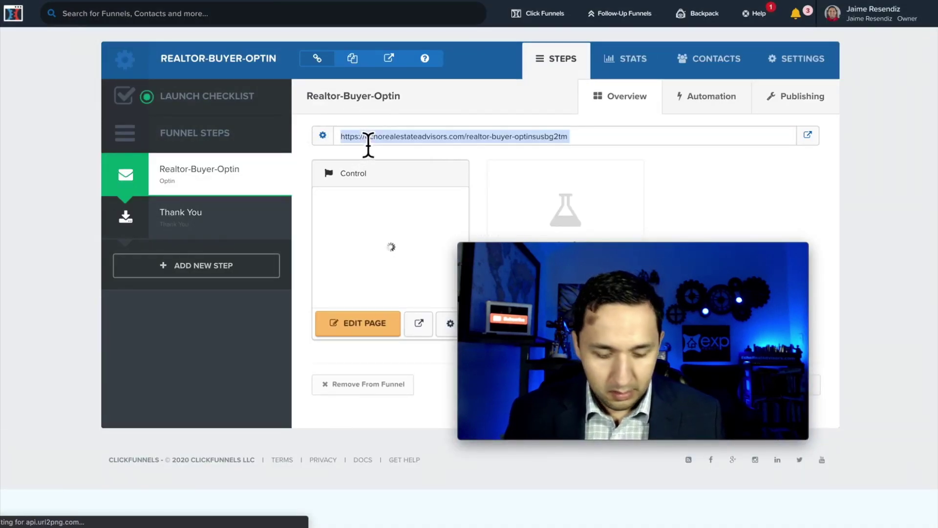
{"action": "key", "text": "super+c"}
{"action": "key", "text": "super+shift+n"}
{"action": "key", "text": "super+v"}
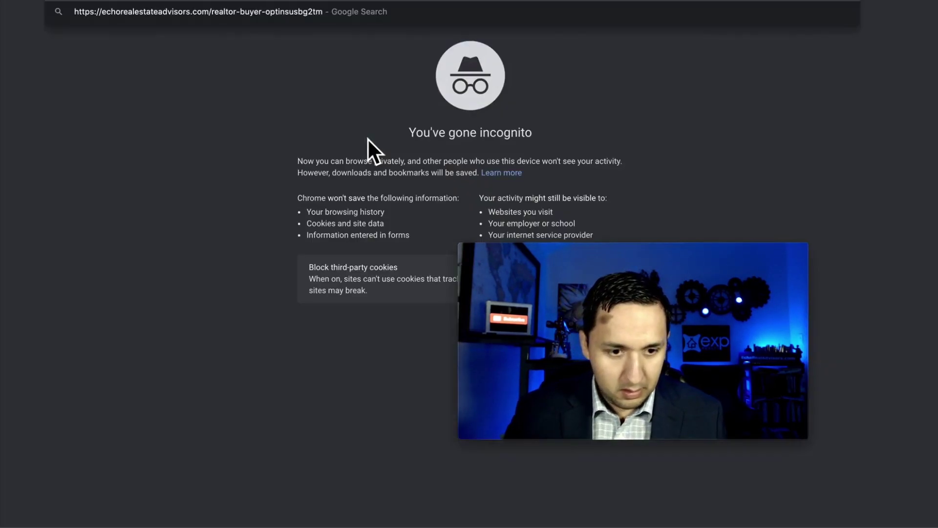
{"action": "key", "text": "Return"}
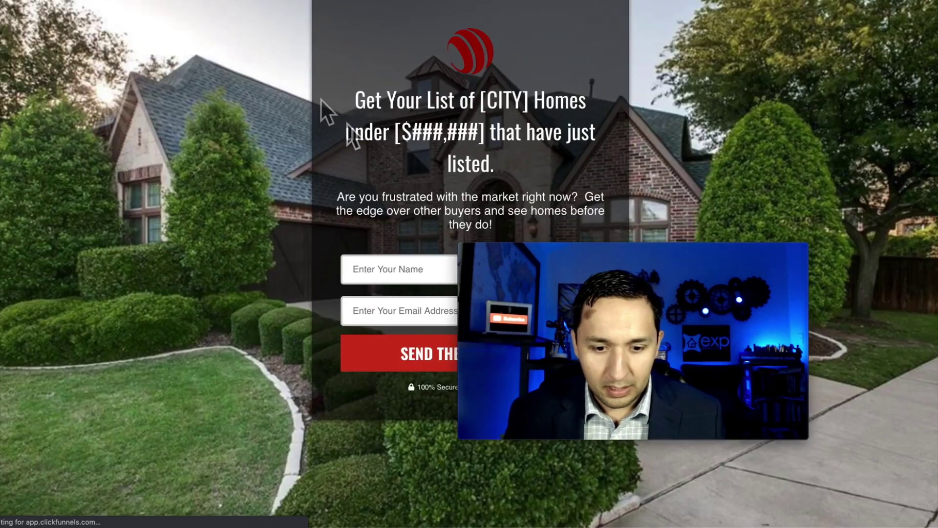
Step: Fill in the opt-in form with a test subscriber's name and e-mail address, and submit it
{"action": "left_click", "coordinate": [377, 279]}
{"action": "type", "text": "Jaime"}
{"action": "key", "text": "Tab"}
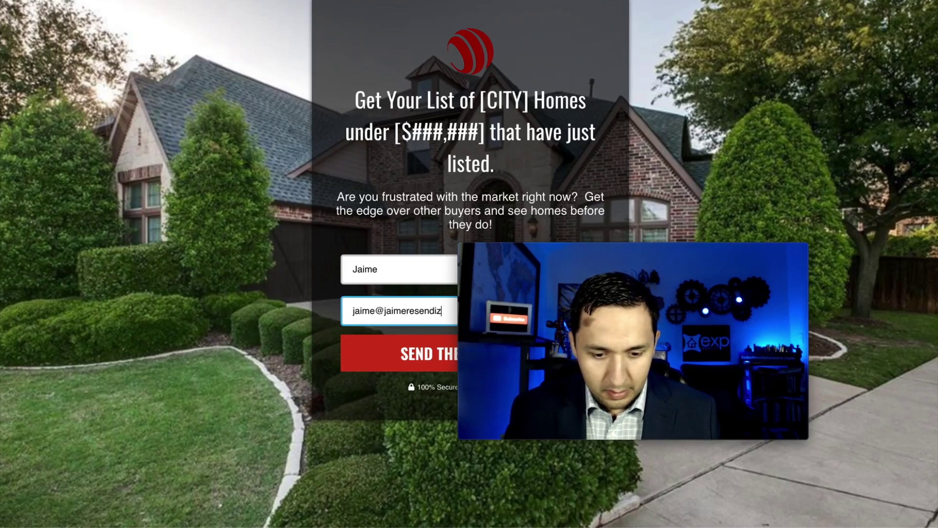
{"action": "left_click", "coordinate": [352, 358]}
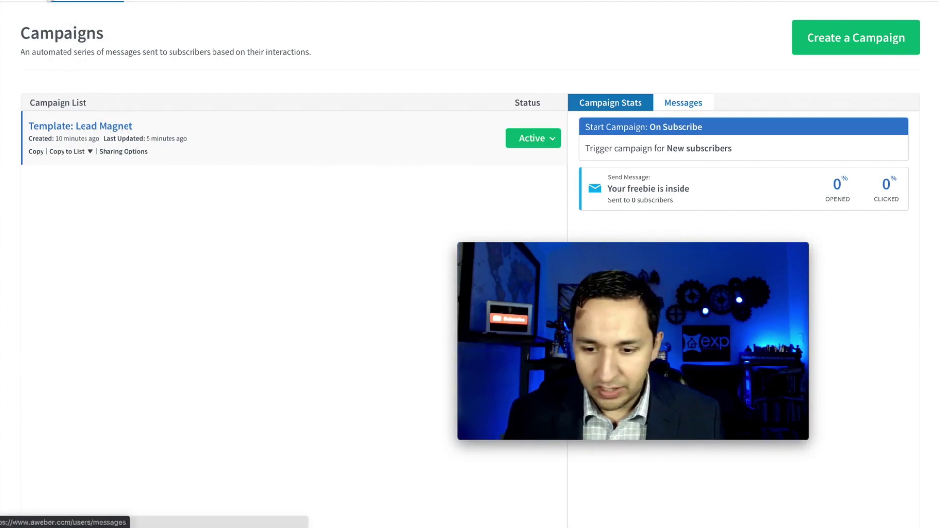
Step: Switch to AWeber and open Manage Subscribers for the Home Buyer List
{"action": "left_click", "coordinate": [87, 1]}
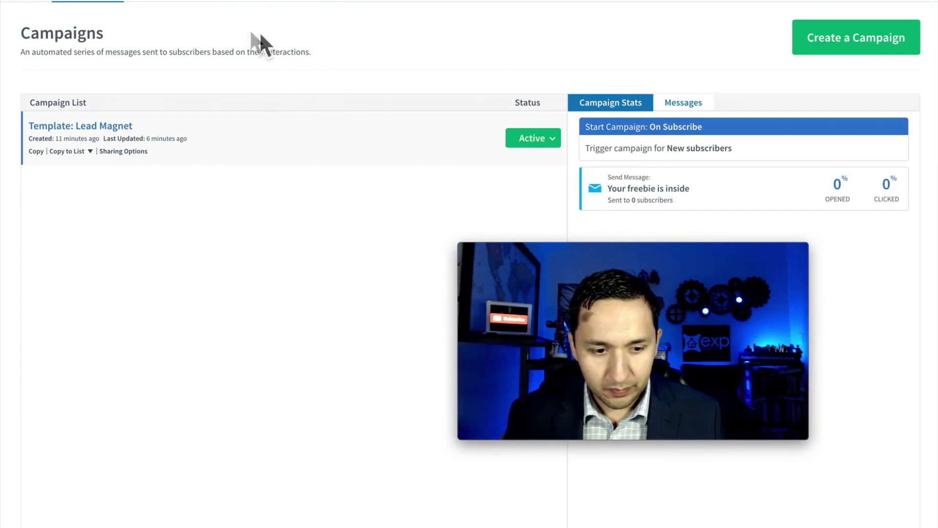
{"action": "scroll", "coordinate": [132, 34], "scroll_direction": "up", "scroll_amount": 1}
{"action": "mouse_move", "coordinate": [139, 37]}
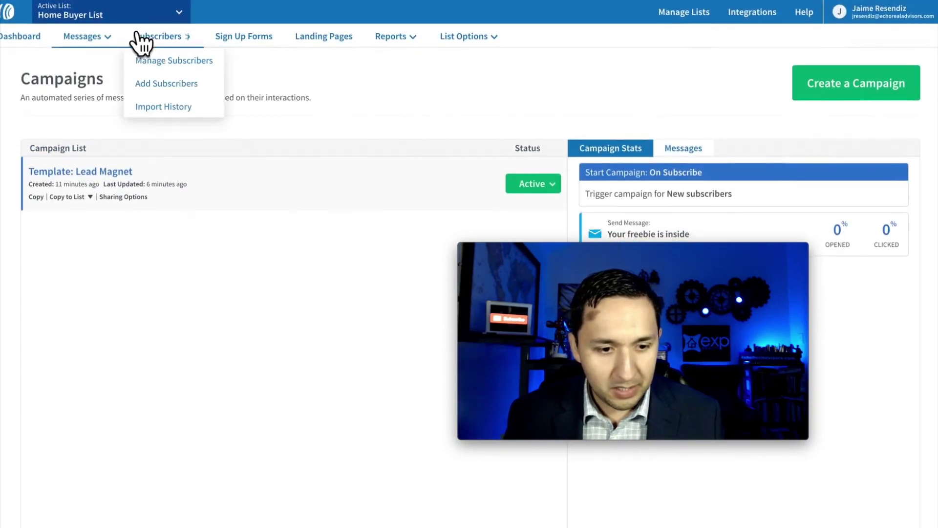
{"action": "left_click", "coordinate": [168, 65]}
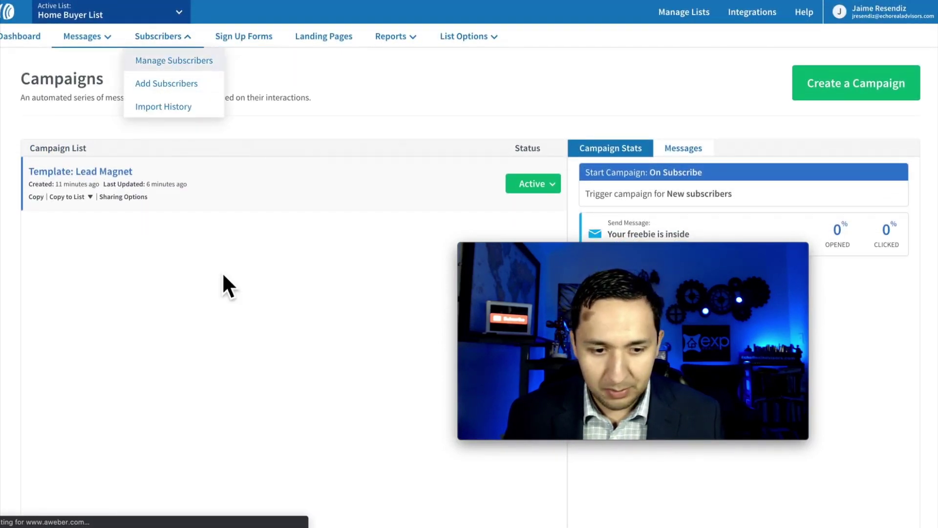
{"action": "scroll", "coordinate": [222, 272], "scroll_direction": "down", "scroll_amount": 3}
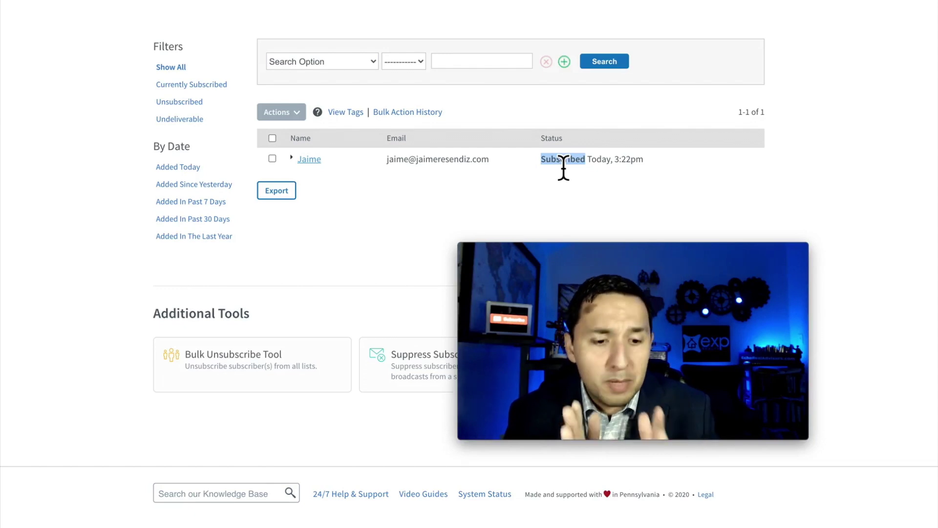
Step: Examine the test subscriber's entry and its status in the subscriber list
{"action": "scroll", "coordinate": [563, 166], "scroll_direction": "up", "scroll_amount": 3}
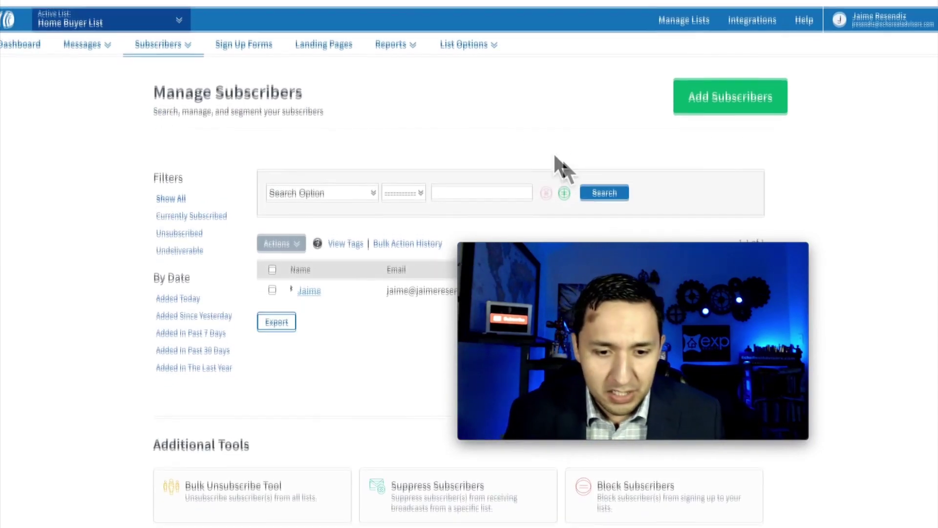
{"action": "mouse_move", "coordinate": [471, 40]}
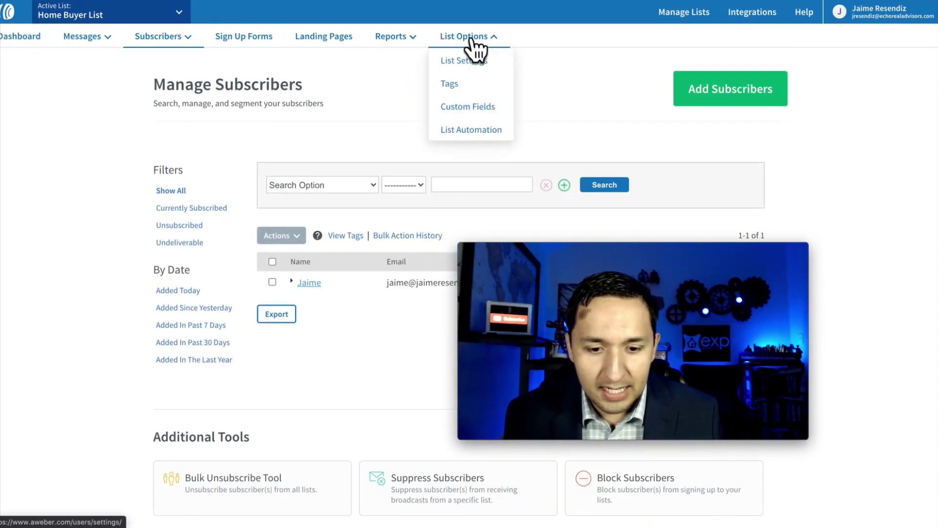
{"action": "scroll", "coordinate": [486, 84], "scroll_direction": "down", "scroll_amount": 3}
{"action": "scroll", "coordinate": [489, 81], "scroll_direction": "up", "scroll_amount": 3}
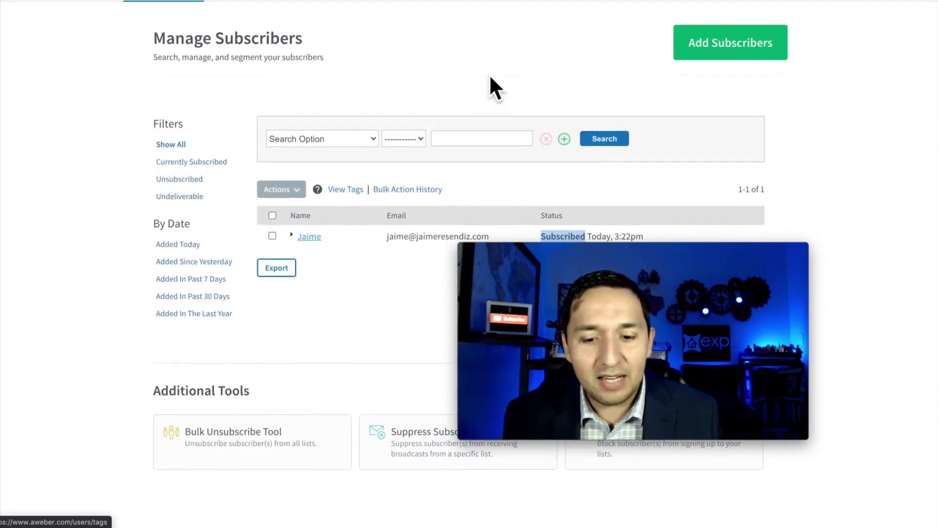
{"action": "scroll", "coordinate": [467, 42], "scroll_direction": "down", "scroll_amount": 3}
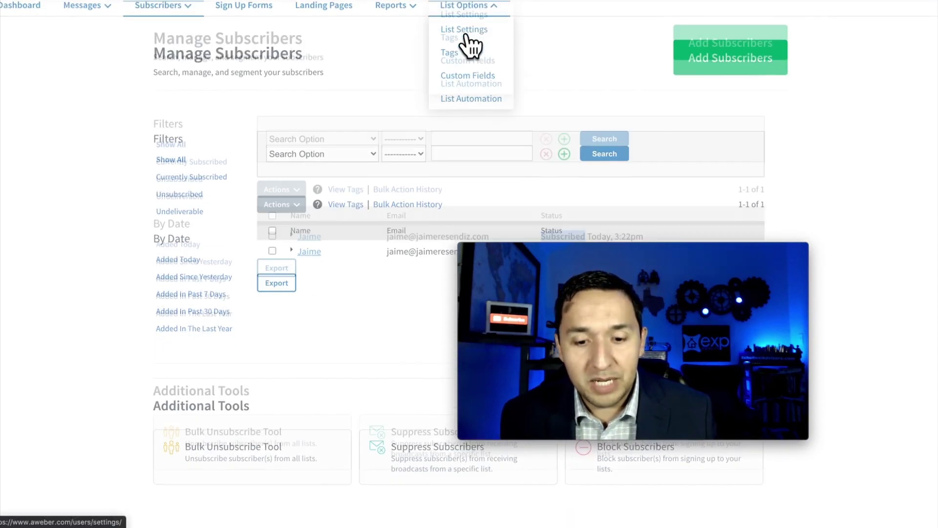
{"action": "double_click", "coordinate": [558, 177]}
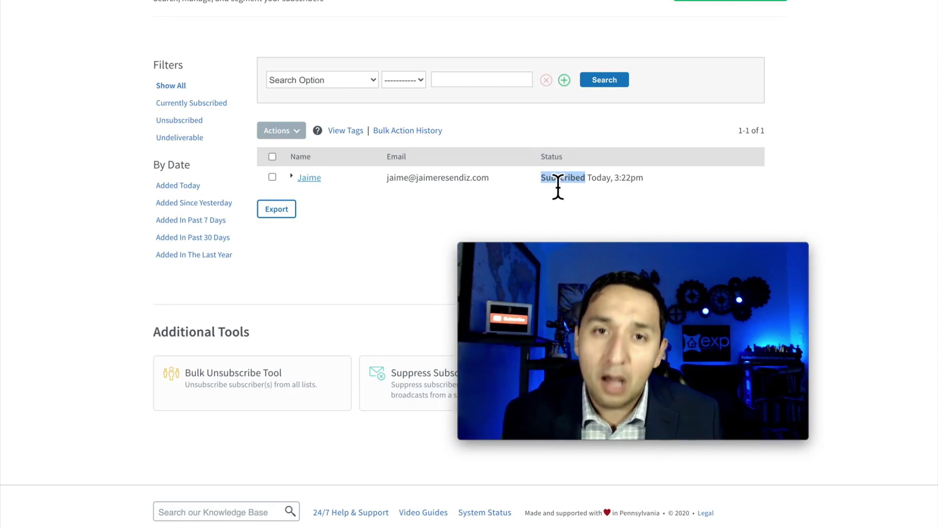
{"action": "scroll", "coordinate": [558, 187], "scroll_direction": "up", "scroll_amount": 3}
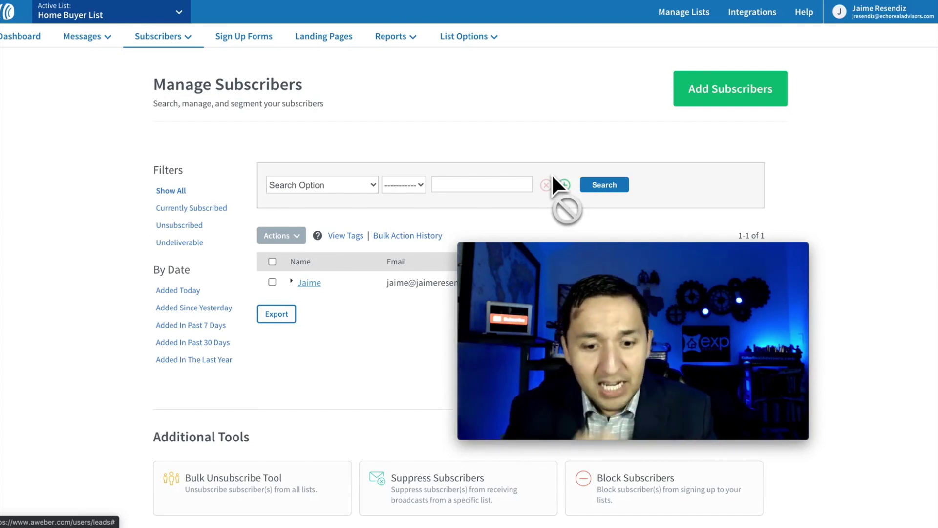
{"action": "scroll", "coordinate": [553, 174], "scroll_direction": "down", "scroll_amount": 3}
{"action": "double_click", "coordinate": [562, 181]}
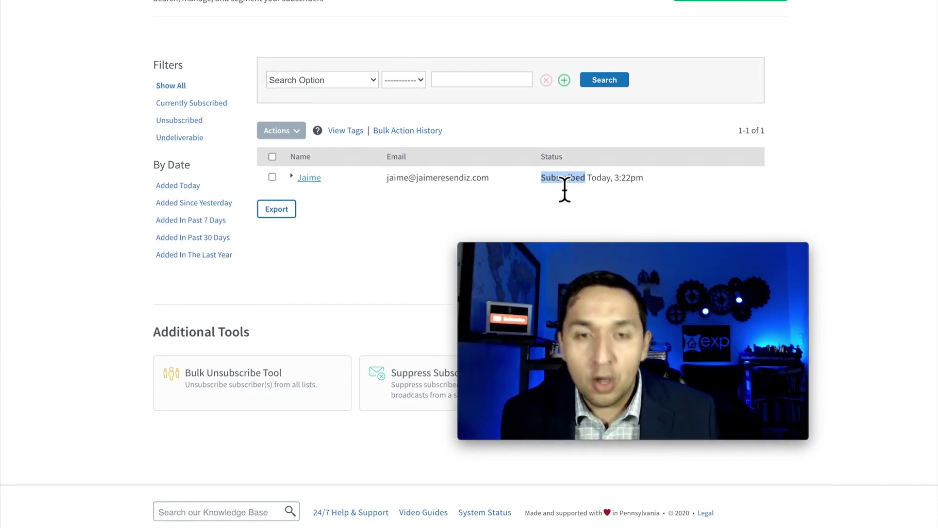
{"action": "scroll", "coordinate": [562, 189], "scroll_direction": "up", "scroll_amount": 3}
Step: Open the Confirmation Message section of the List Settings and review its message preview and confirmation settings
{"action": "left_click", "coordinate": [463, 37]}
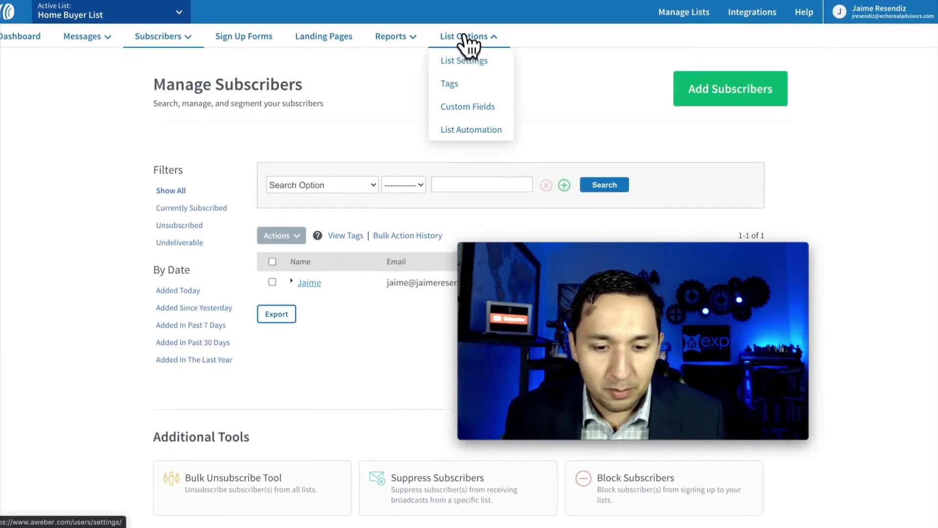
{"action": "left_click", "coordinate": [464, 44]}
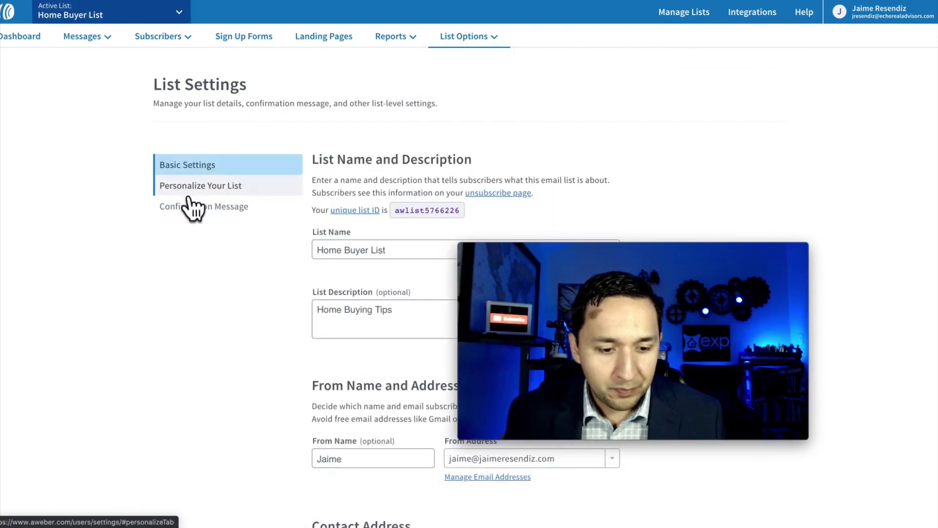
{"action": "left_click", "coordinate": [190, 205]}
{"action": "scroll", "coordinate": [190, 206], "scroll_direction": "down", "scroll_amount": 5}
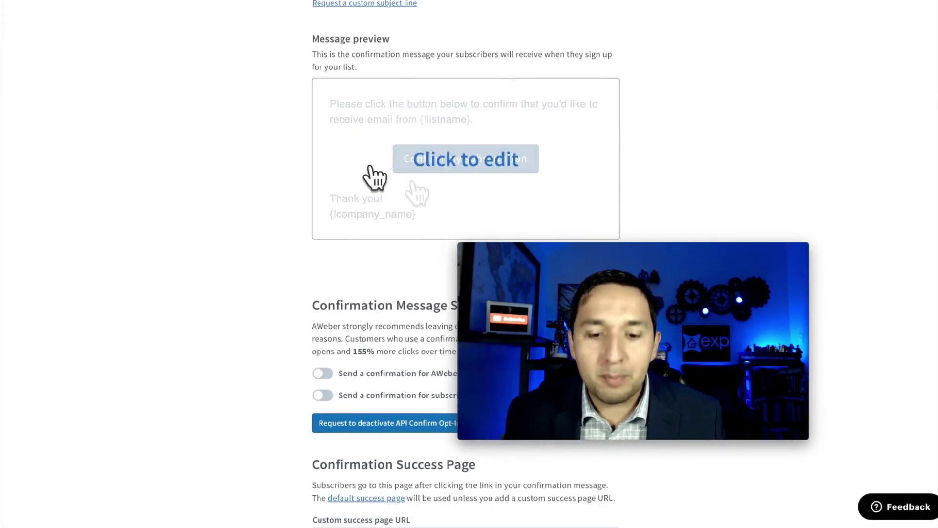
{"action": "scroll", "coordinate": [507, 166], "scroll_direction": "down", "scroll_amount": 5}
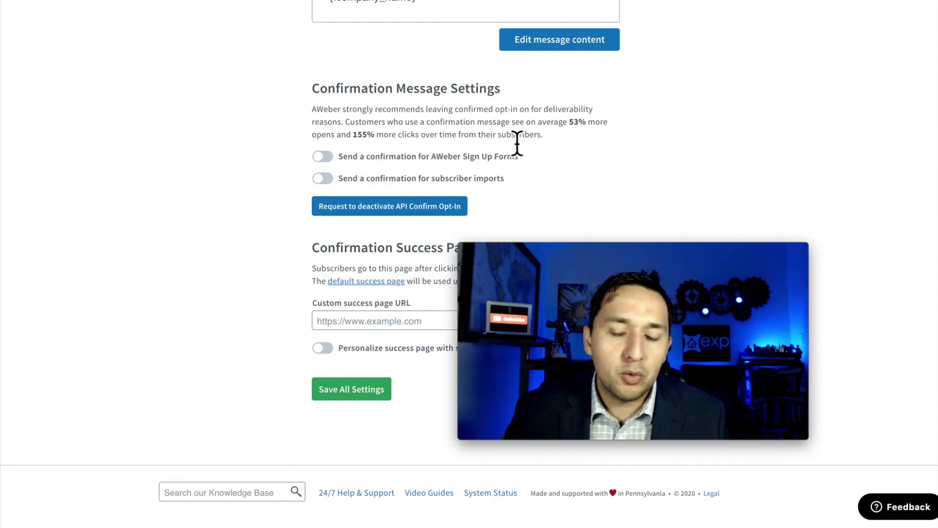
{"action": "scroll", "coordinate": [496, 163], "scroll_direction": "up", "scroll_amount": 5}
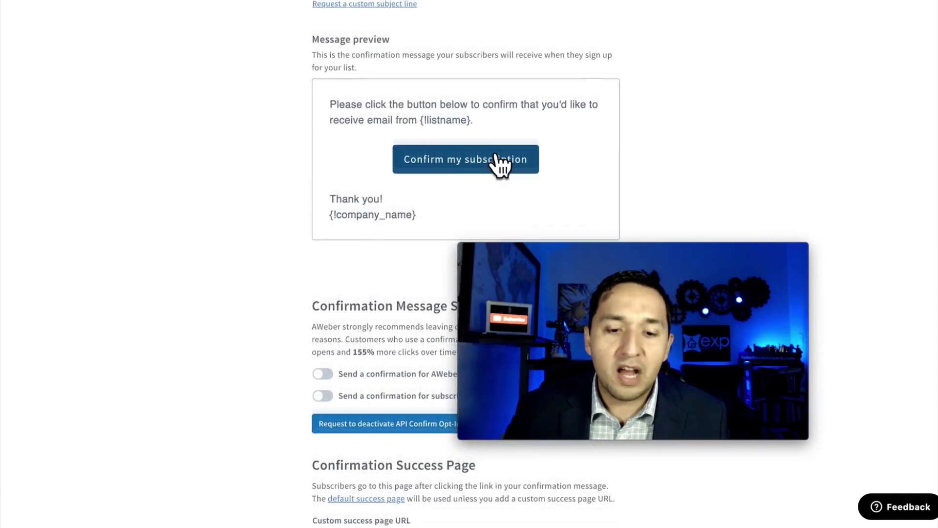
{"action": "scroll", "coordinate": [504, 167], "scroll_direction": "down", "scroll_amount": 3}
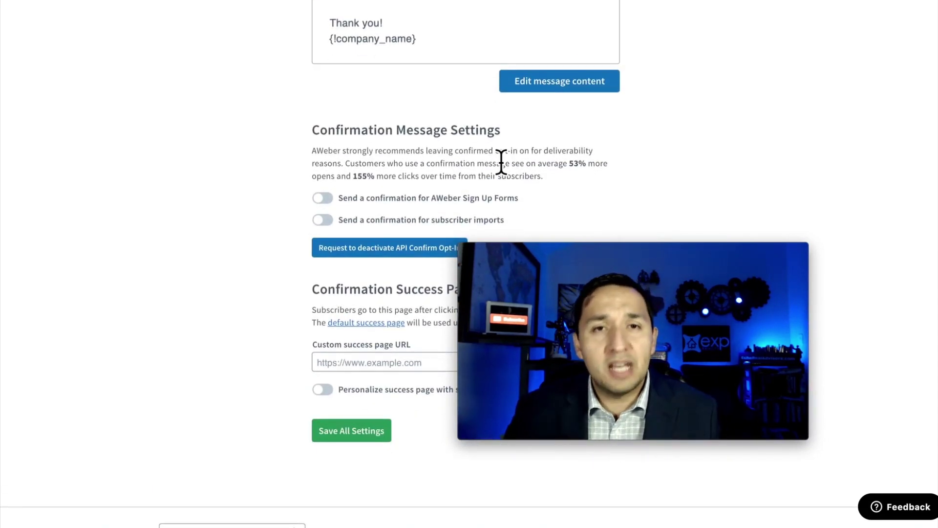